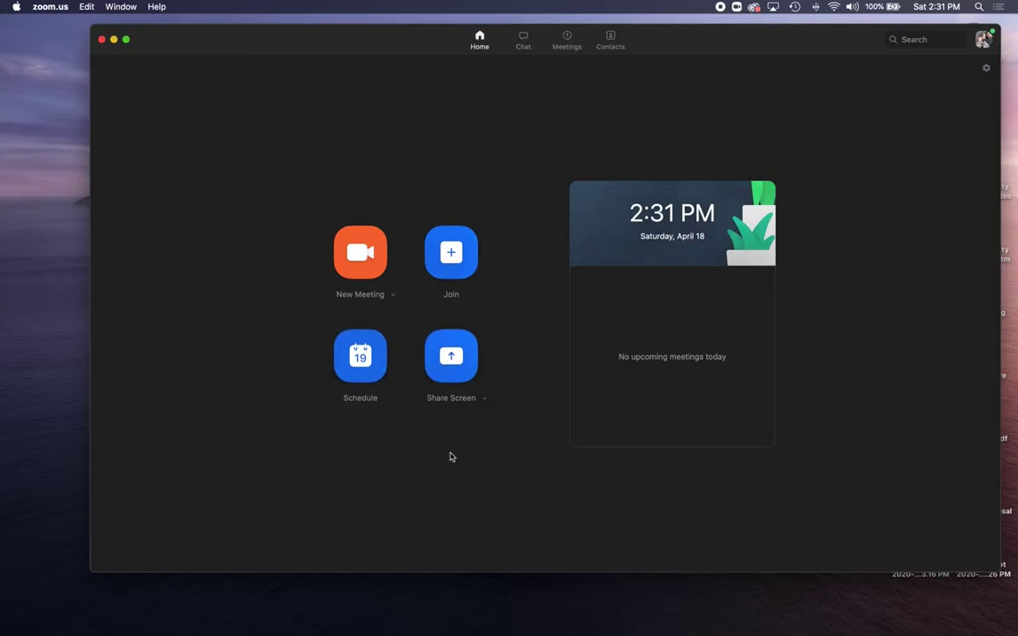
Step: Start scheduling a new meeting and enter a topic made of the hosts' first names followed by "HealingZoom"
{"action": "left_click", "coordinate": [360, 358]}
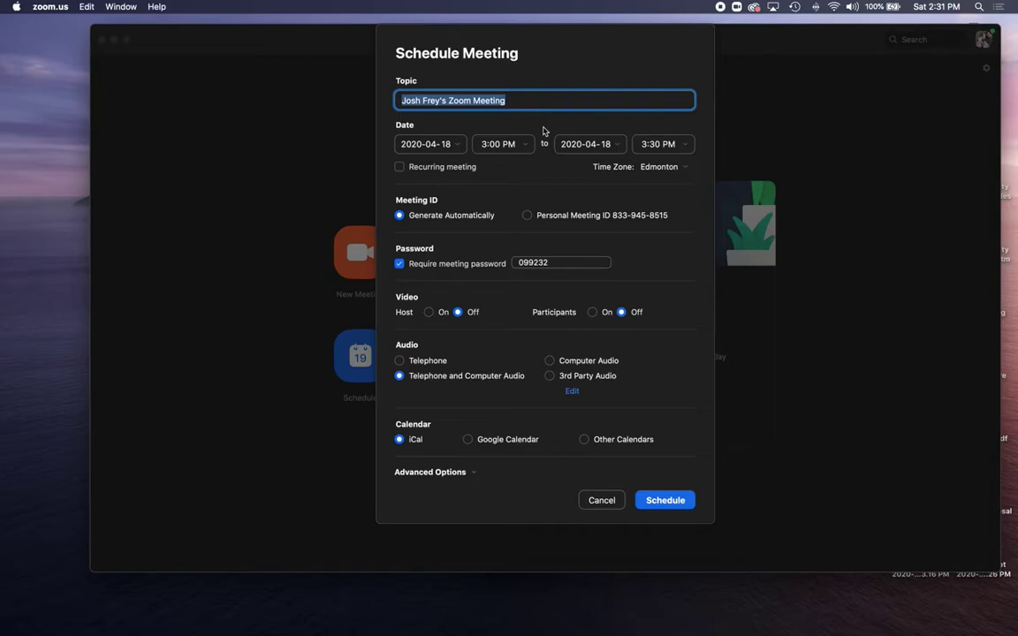
{"action": "type", "text": "Jos"}
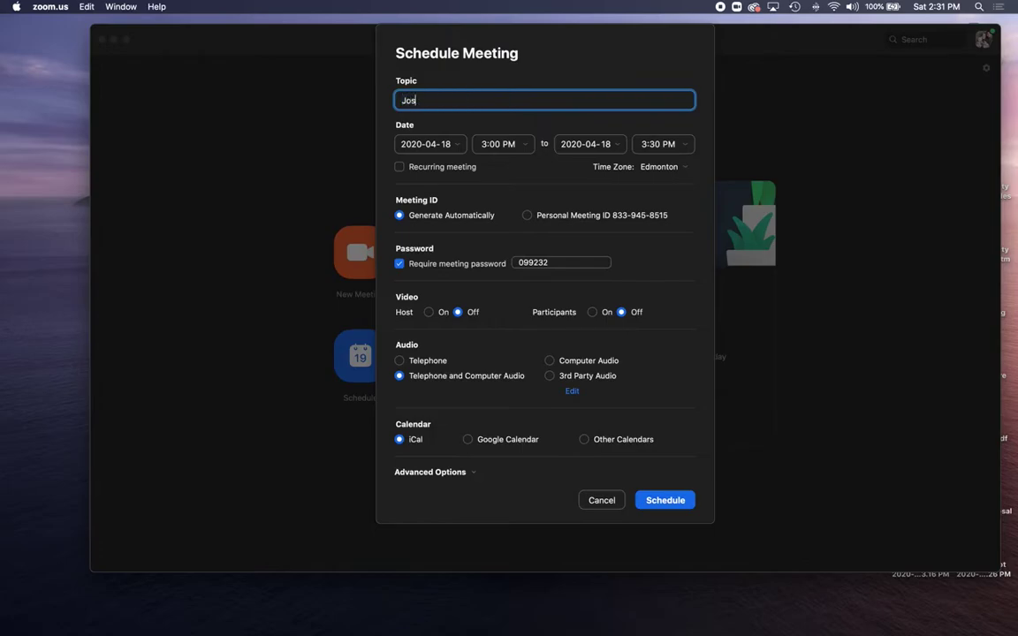
{"action": "type", "text": "h & Landen's HealingZoom"}
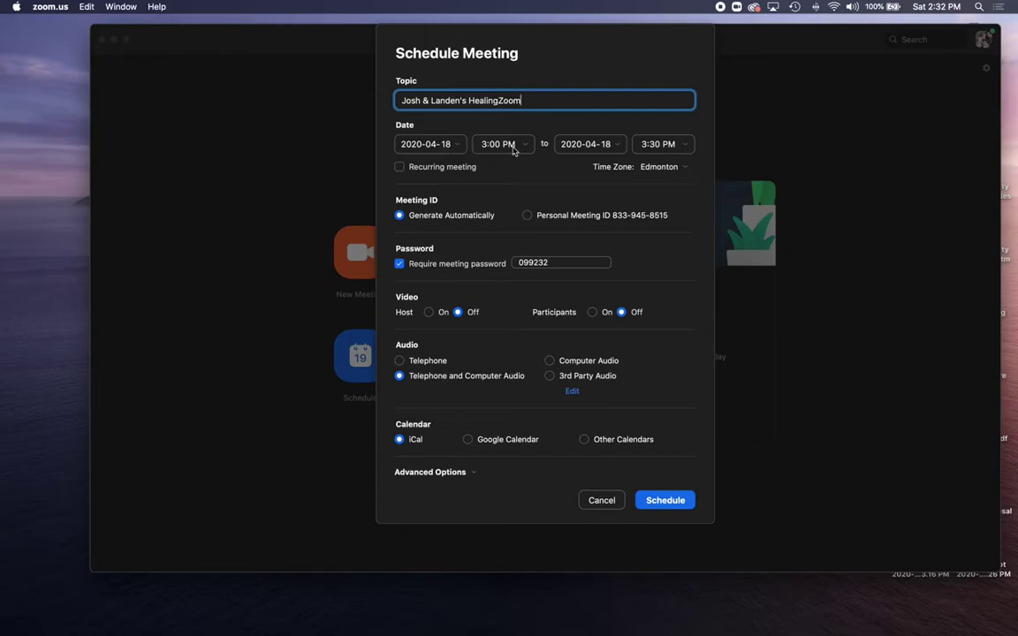
Step: Set the meeting date to 2020-04-18, running from 8:00 PM to 10:00 PM
{"action": "left_click", "coordinate": [449, 147]}
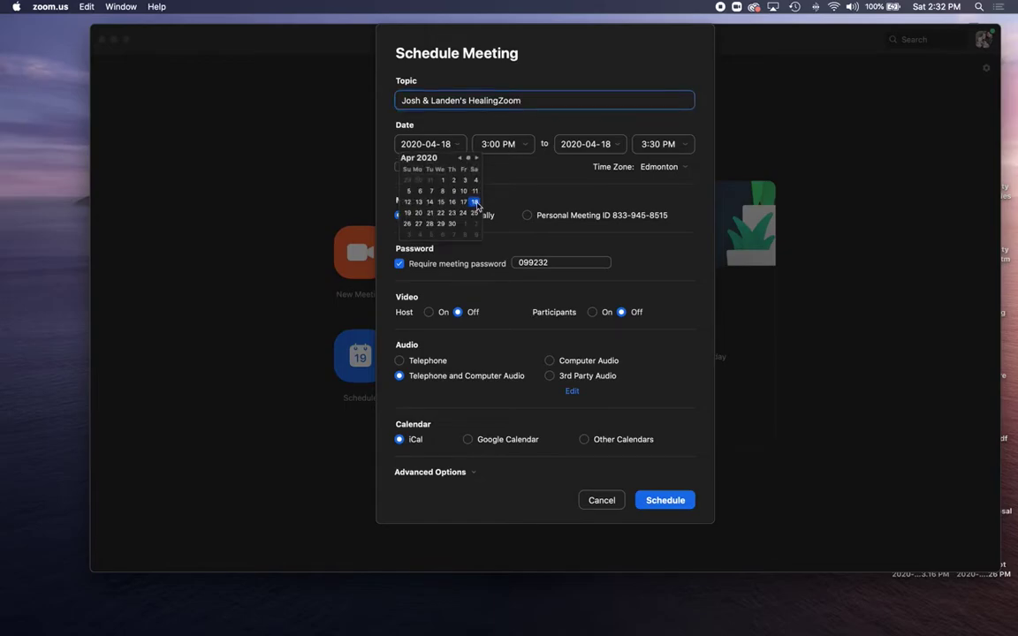
{"action": "left_click", "coordinate": [474, 203]}
{"action": "left_click", "coordinate": [523, 147]}
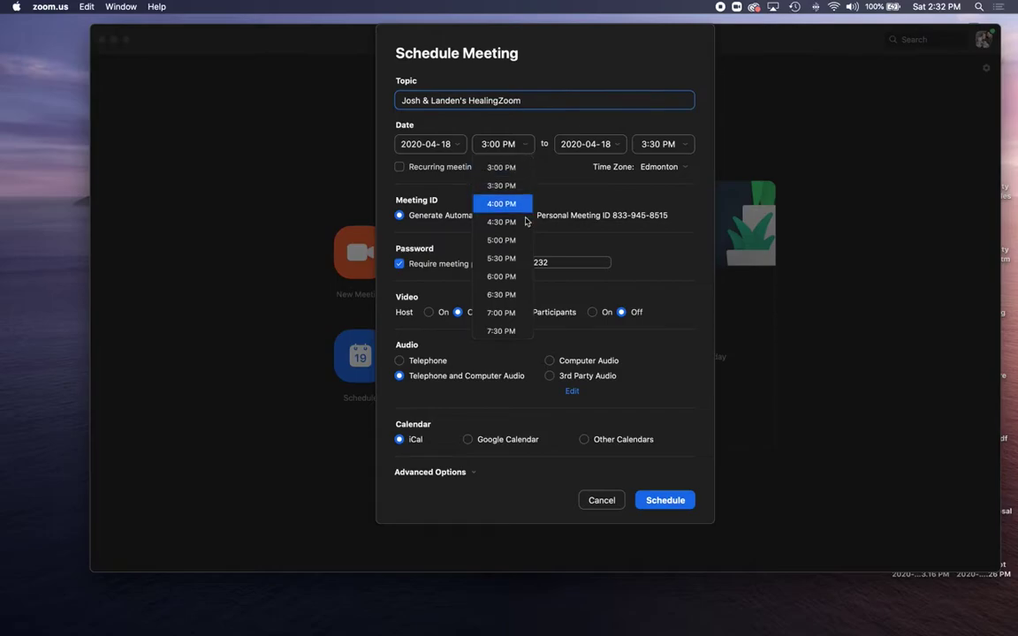
{"action": "left_click", "coordinate": [502, 332]}
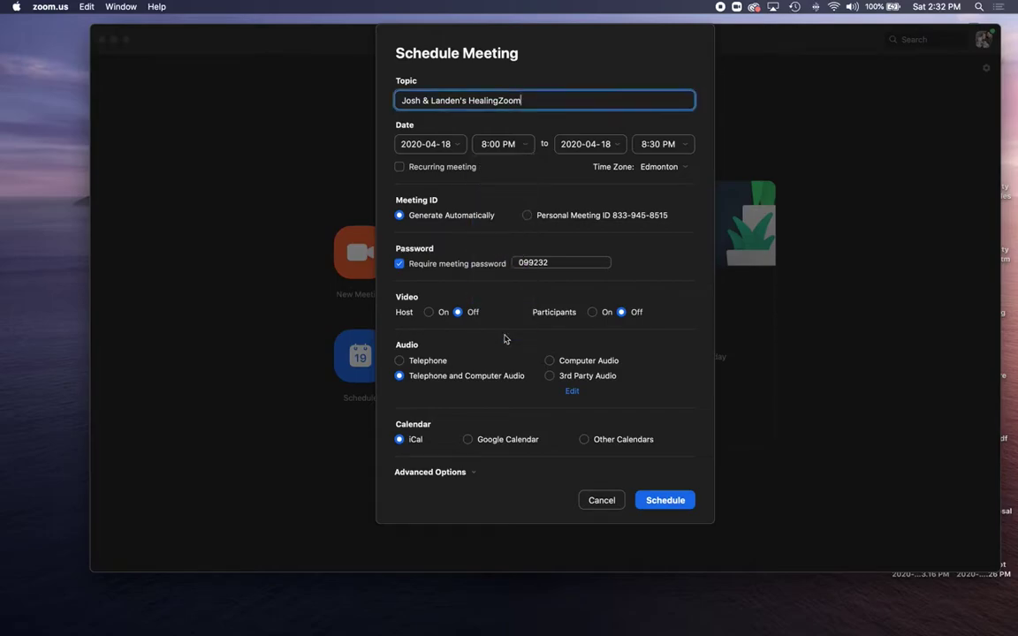
{"action": "left_click", "coordinate": [682, 146]}
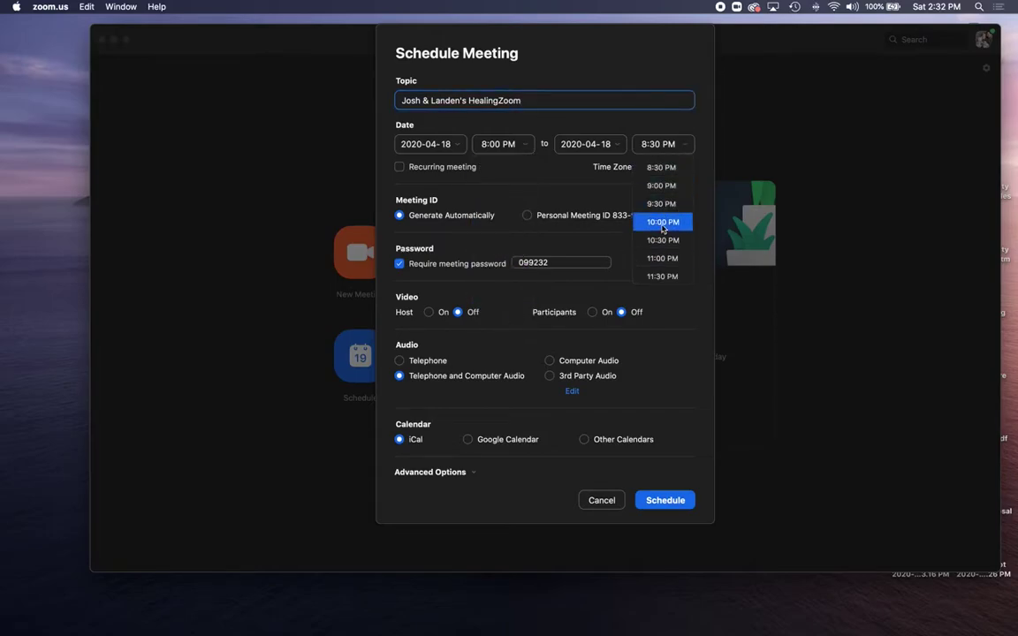
{"action": "left_click", "coordinate": [663, 224]}
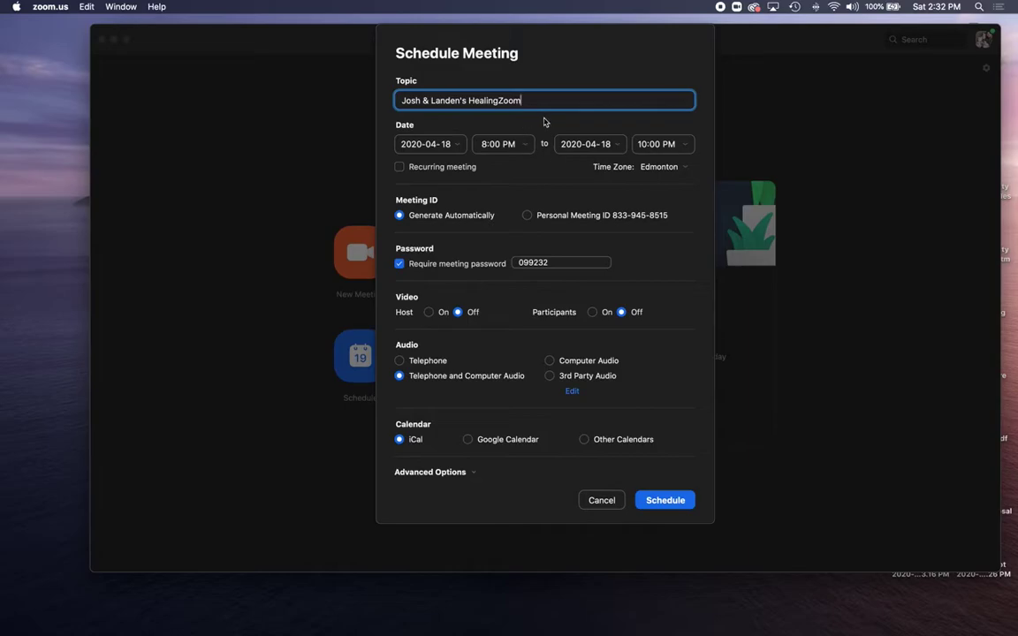
Step: Make the meeting recurring and remove its password requirement
{"action": "left_click", "coordinate": [400, 166]}
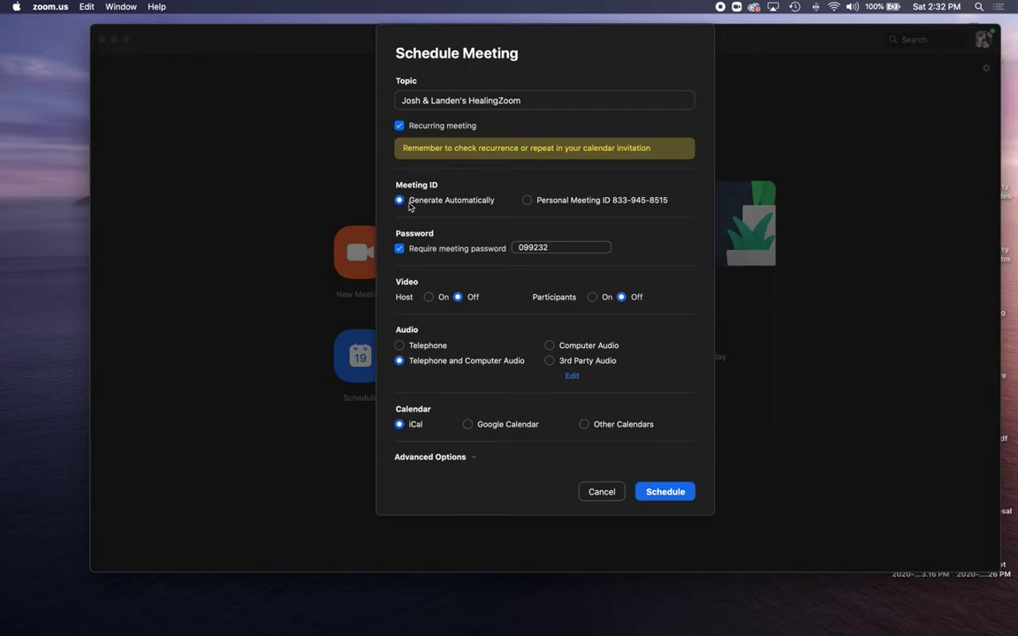
{"action": "left_click", "coordinate": [400, 249]}
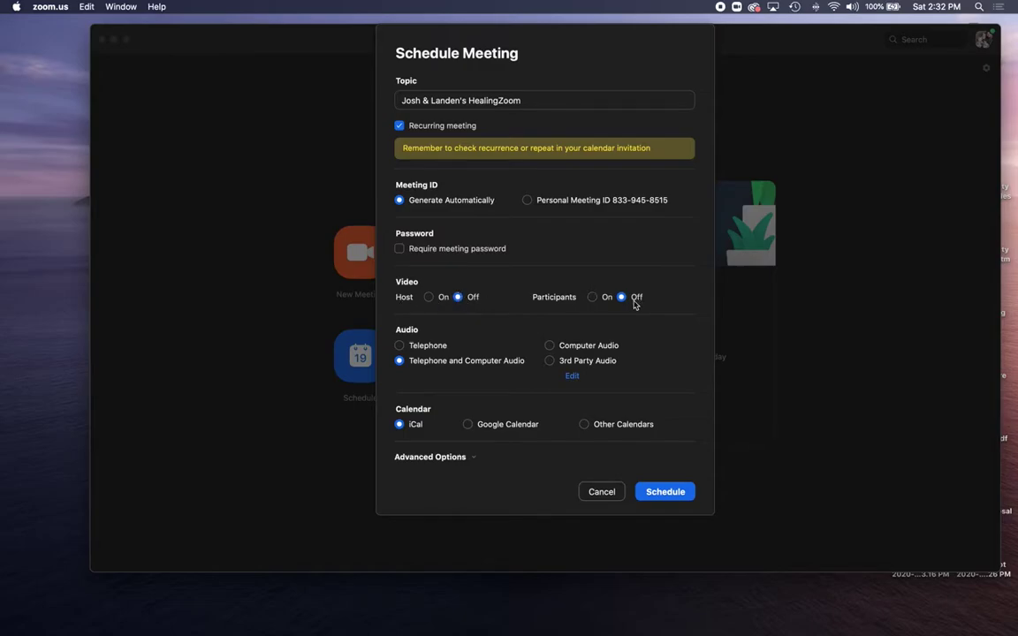
Step: Choose iCal as the calendar and enable automatic local recording in the advanced options
{"action": "scroll", "coordinate": [533, 289], "scroll_direction": "down", "scroll_amount": 1}
{"action": "left_click", "coordinate": [398, 426]}
{"action": "left_click", "coordinate": [473, 459]}
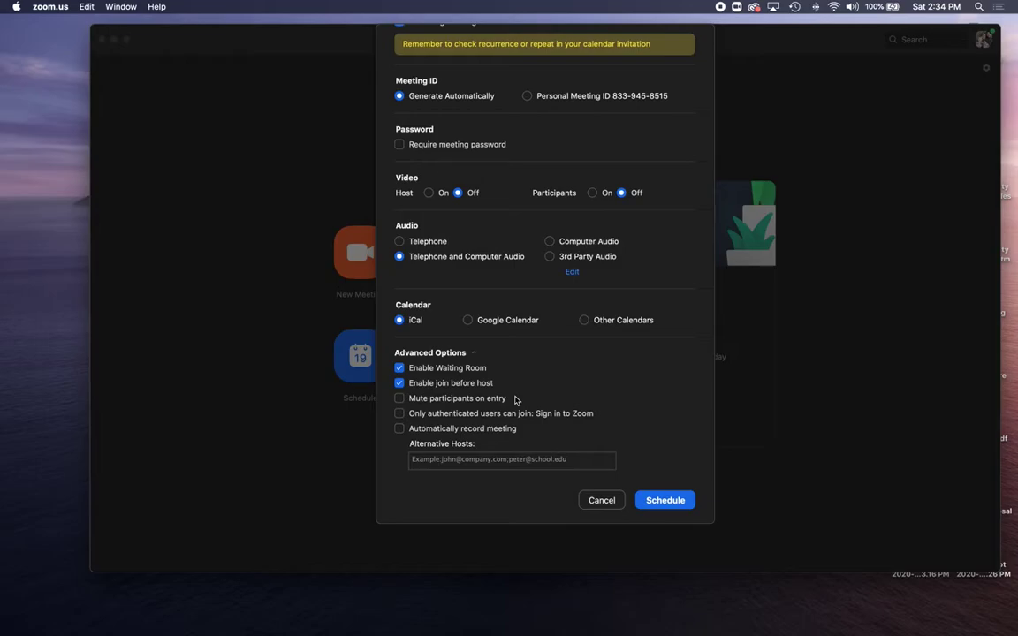
{"action": "left_click", "coordinate": [398, 430]}
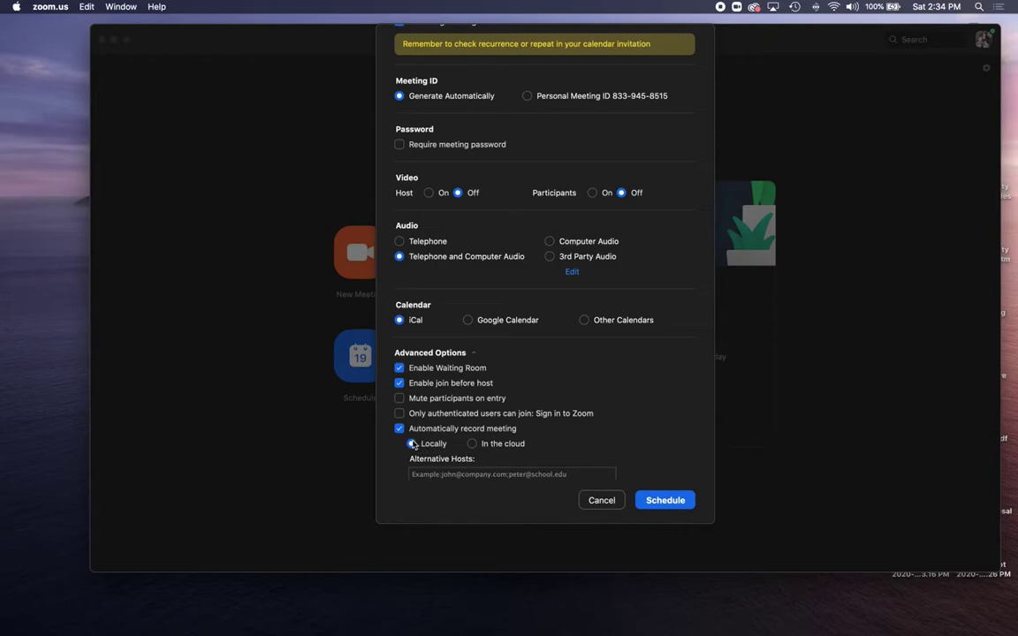
{"action": "scroll", "coordinate": [587, 433], "scroll_direction": "down", "scroll_amount": 1}
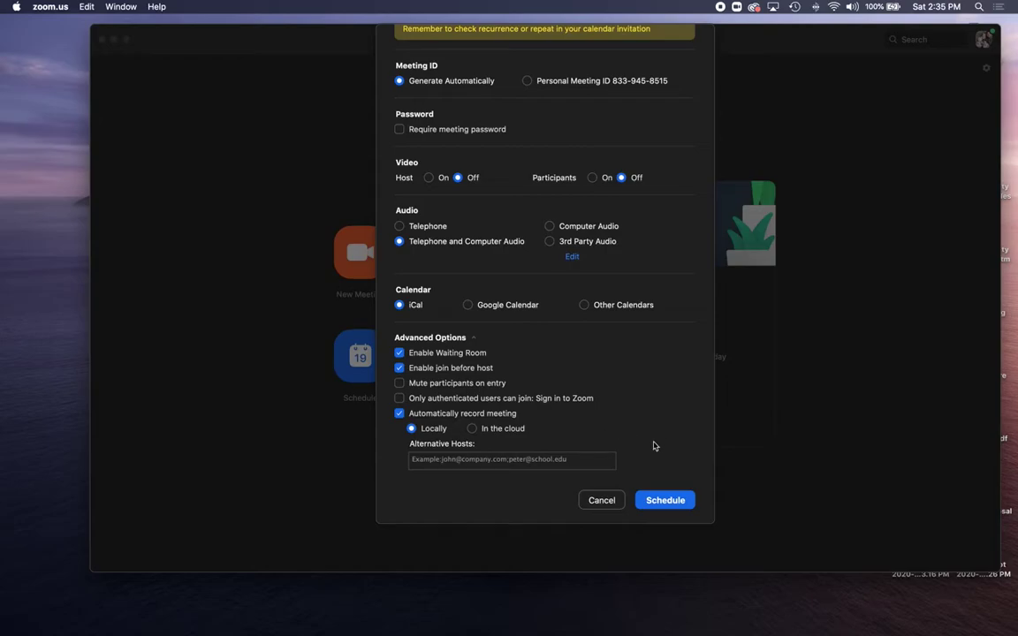
Step: Schedule the meeting and add its event to the family calendar
{"action": "left_click", "coordinate": [664, 500]}
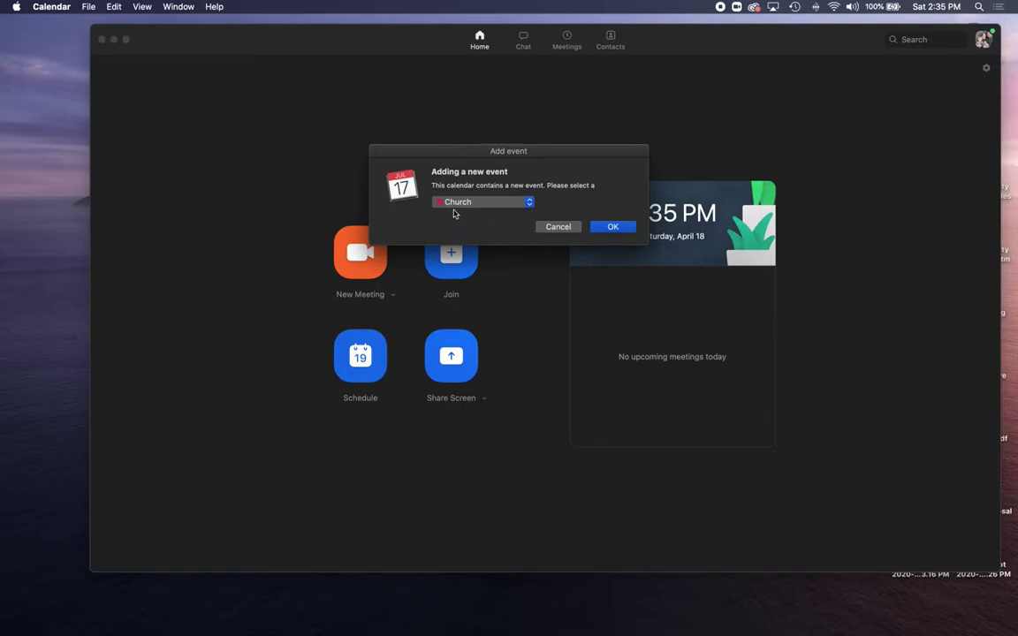
{"action": "left_click", "coordinate": [515, 206]}
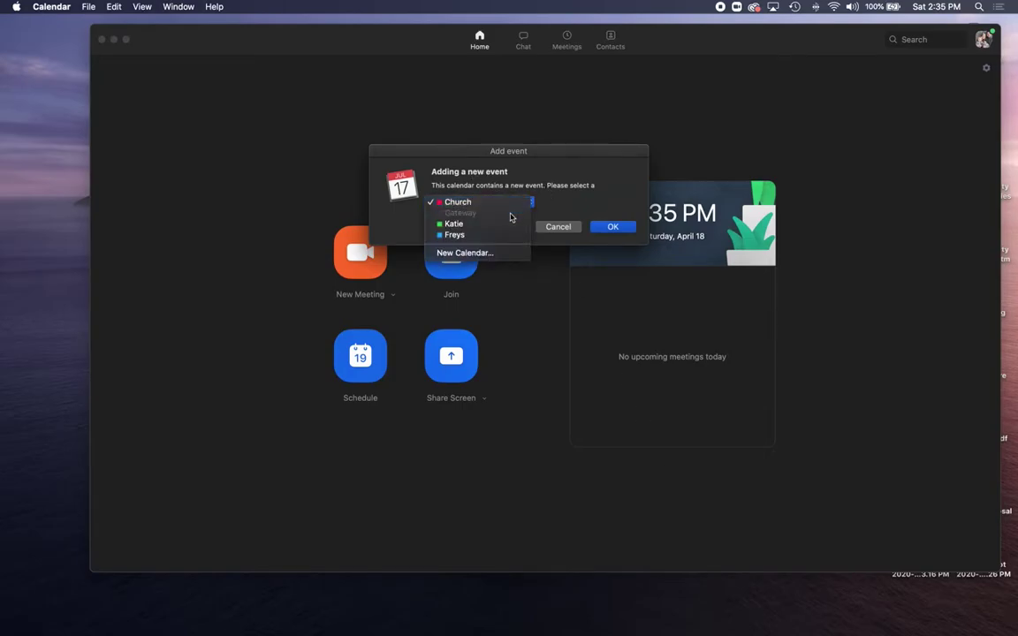
{"action": "left_click", "coordinate": [502, 235]}
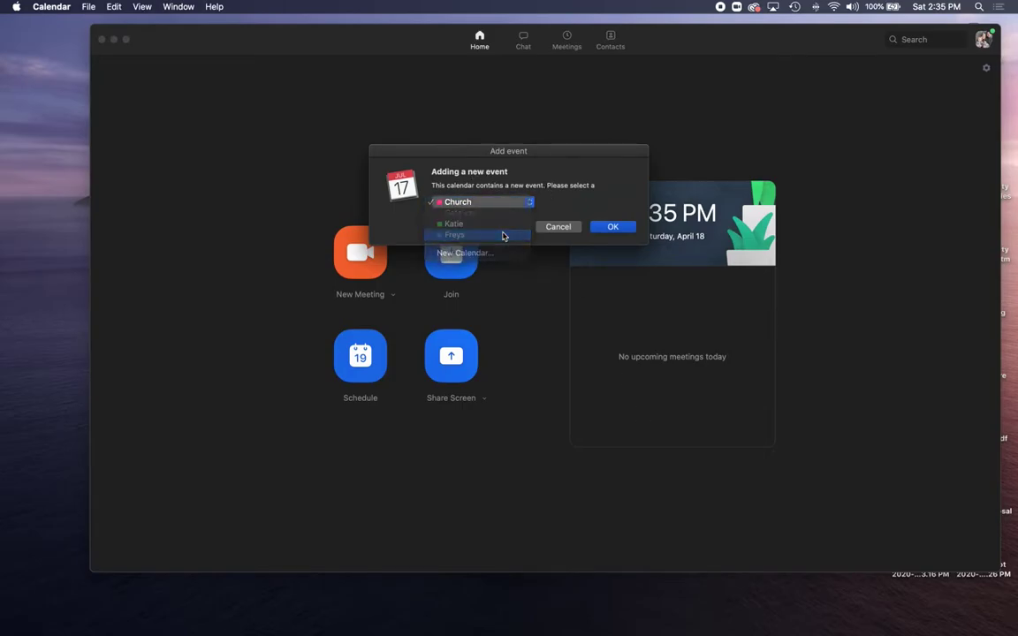
{"action": "left_click", "coordinate": [613, 227]}
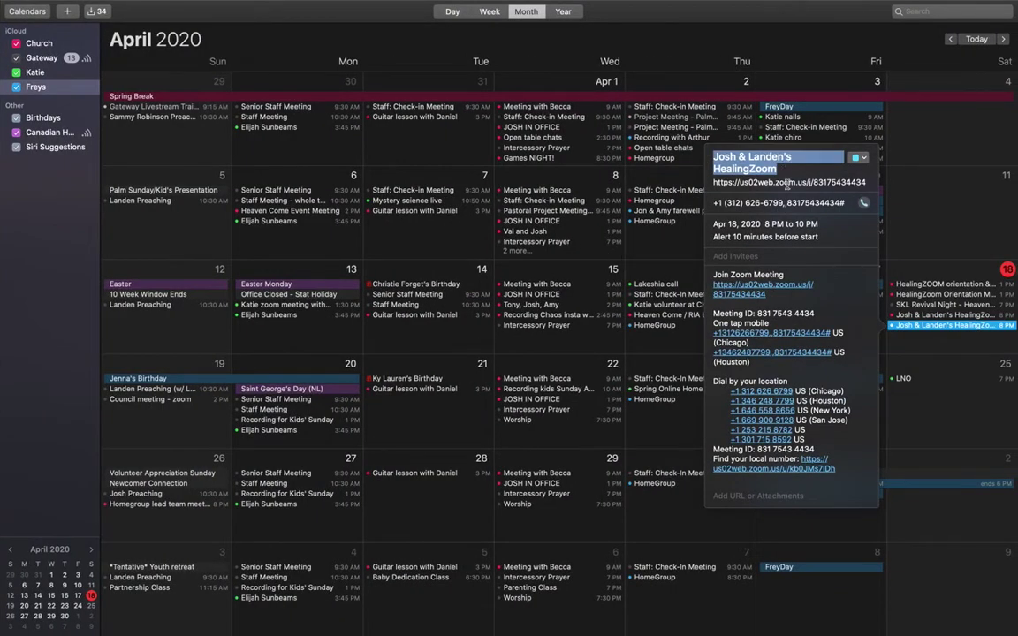
Step: Return to Zoom and copy the invitation of the newly scheduled recurring HealingZoom meeting
{"action": "key", "text": "ctrl+Left"}
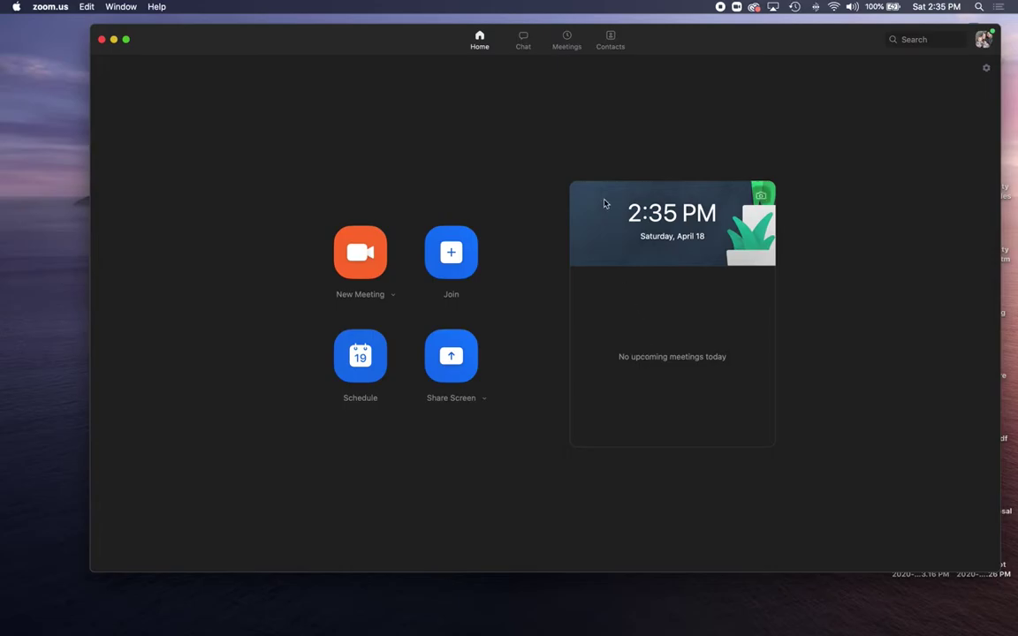
{"action": "left_click", "coordinate": [567, 40]}
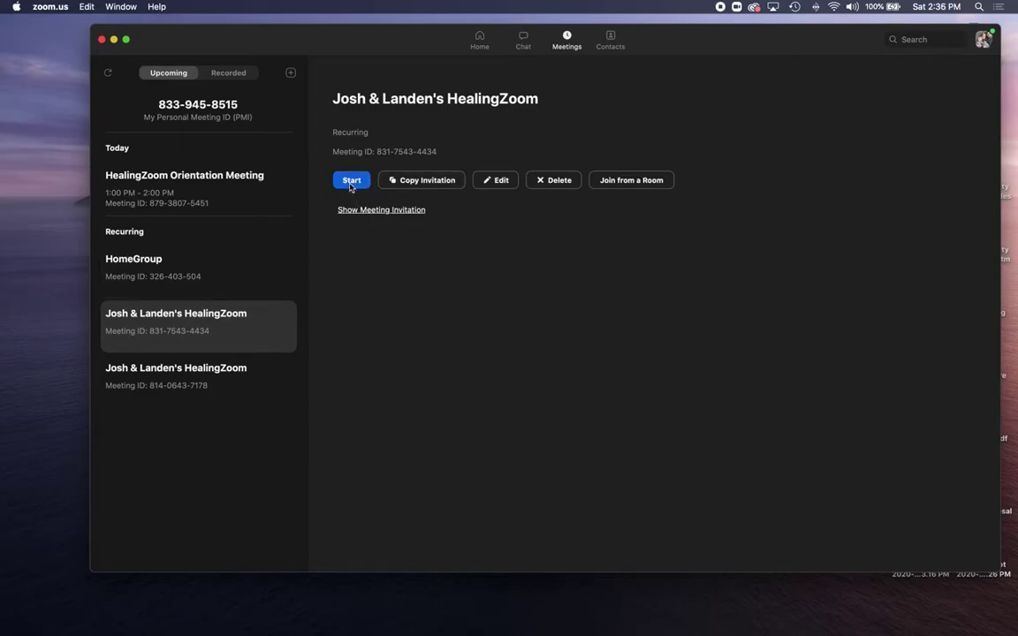
{"action": "left_click", "coordinate": [428, 182]}
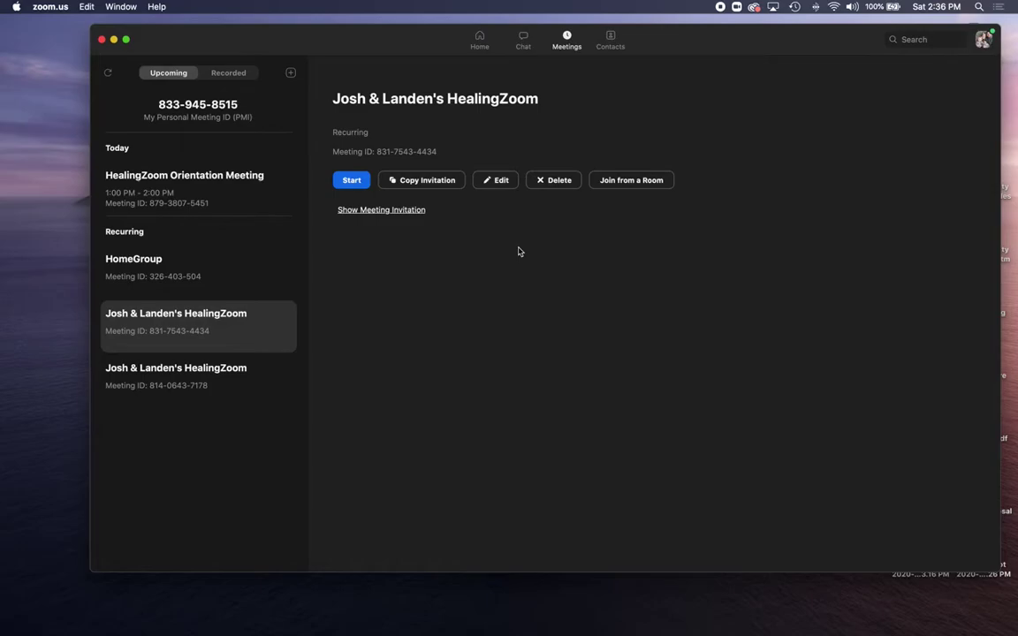
Step: Start the HealingZoom meeting, joining with computer audio and turning the camera on
{"action": "left_click", "coordinate": [351, 180]}
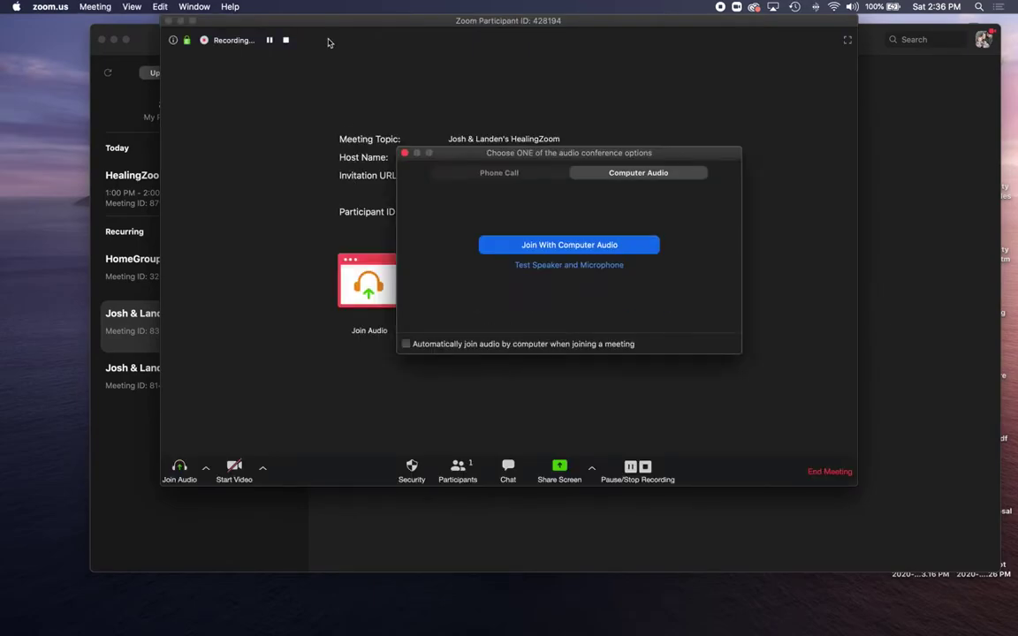
{"action": "left_click", "coordinate": [533, 241]}
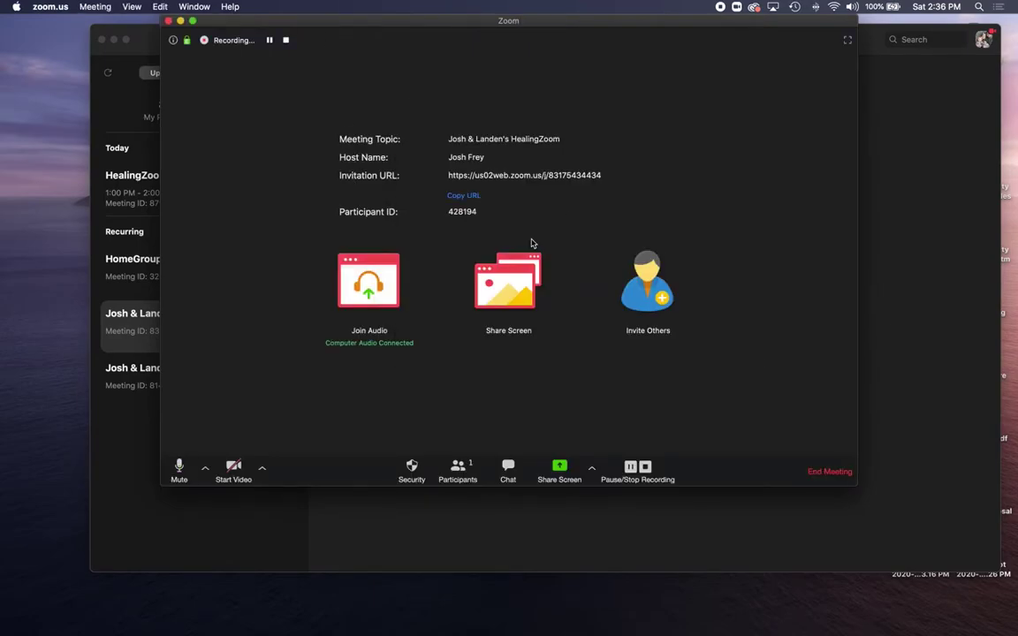
{"action": "left_click", "coordinate": [234, 468]}
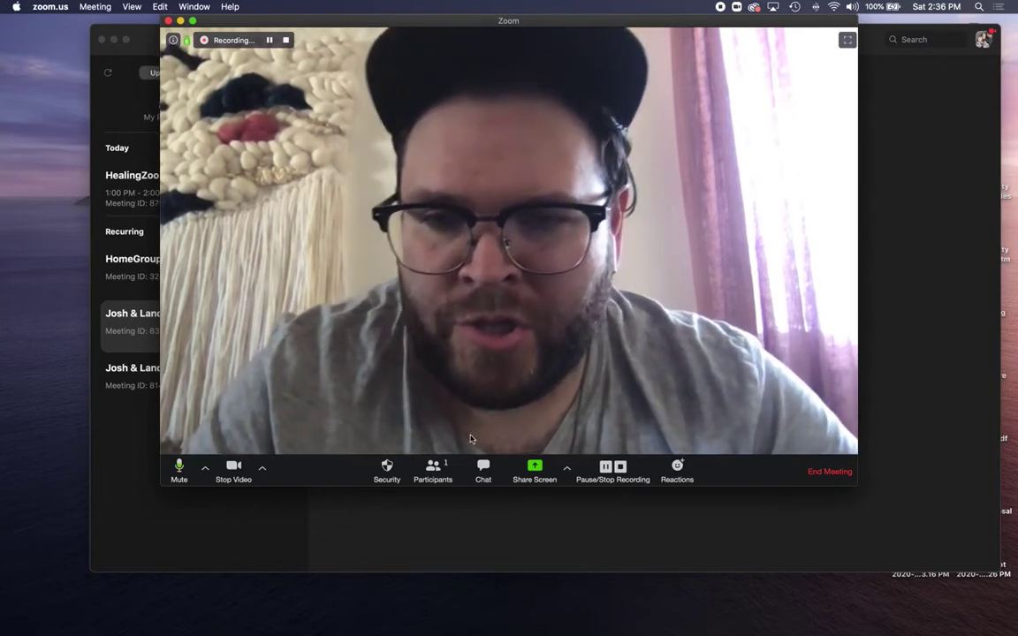
Step: Copy the invitation URL from the running meeting's information and switch to Messages
{"action": "left_click", "coordinate": [173, 40]}
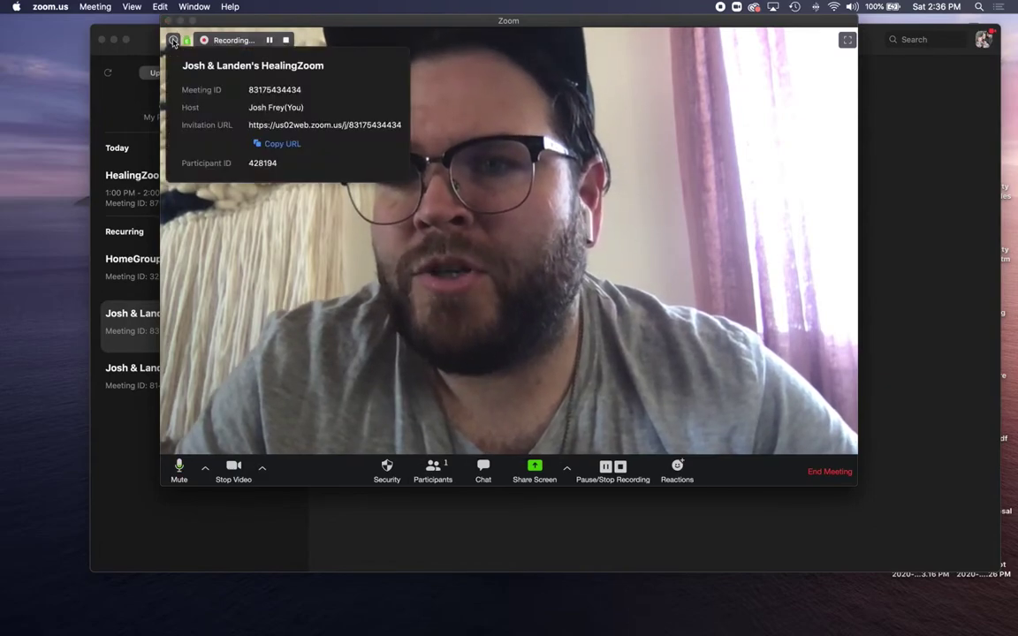
{"action": "left_click", "coordinate": [286, 146]}
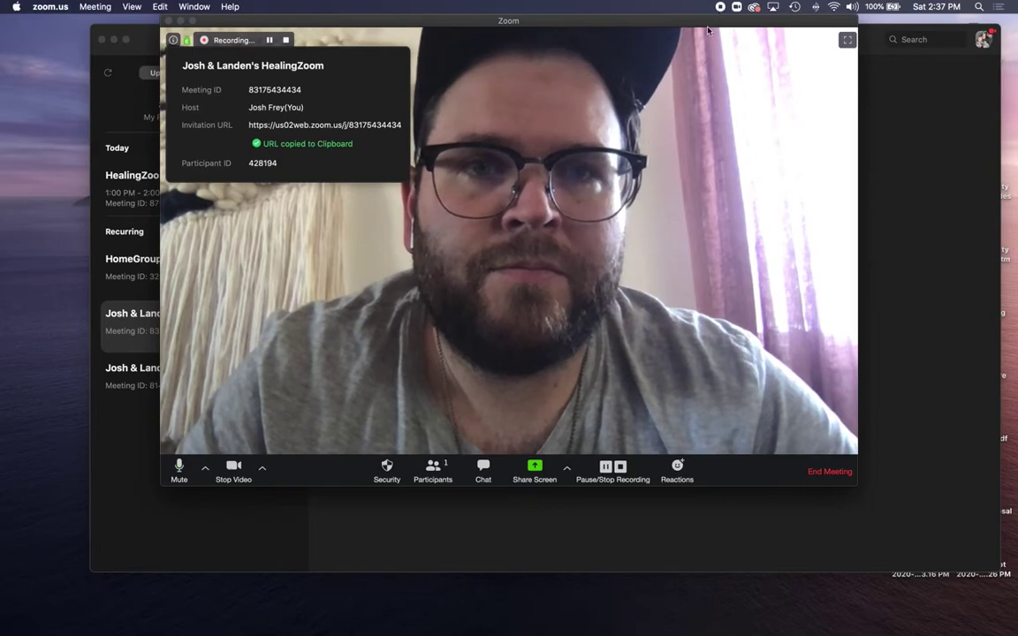
{"action": "key", "text": "super+Tab"}
{"action": "key", "text": "super+Tab"}
{"action": "key", "text": "super+Tab"}
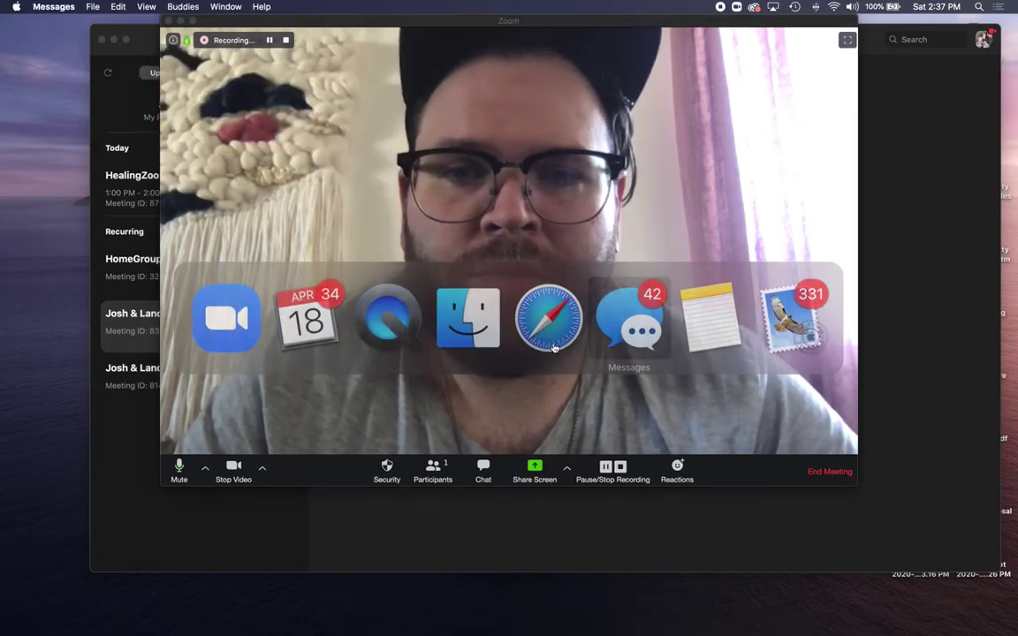
{"action": "mouse_move", "coordinate": [560, 618]}
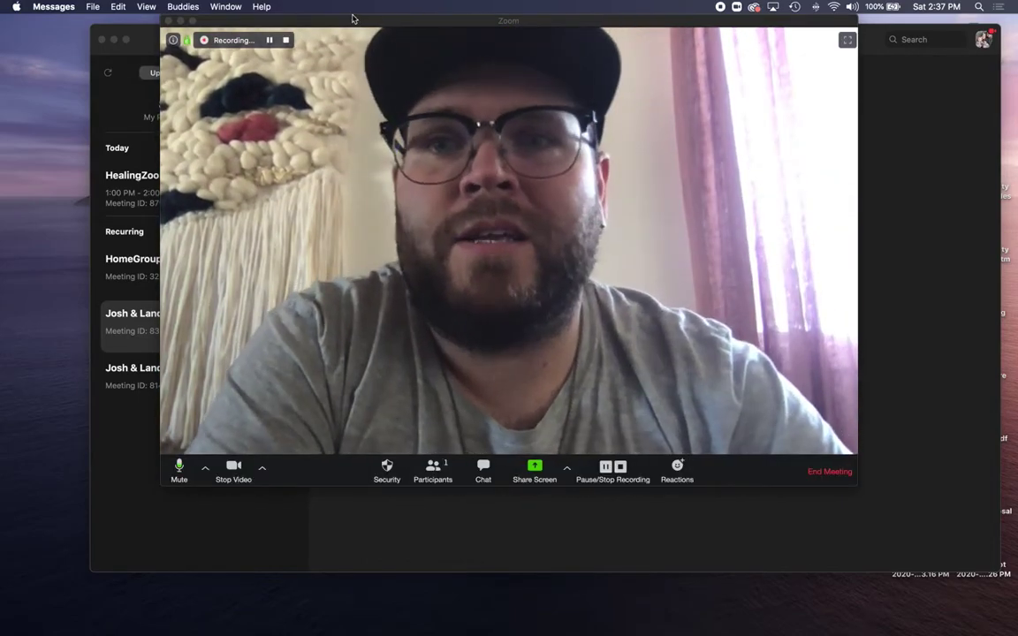
Step: Go back to the Zoom meeting, enlarge its window to fill the screen and show the participants list
{"action": "left_click", "coordinate": [349, 23]}
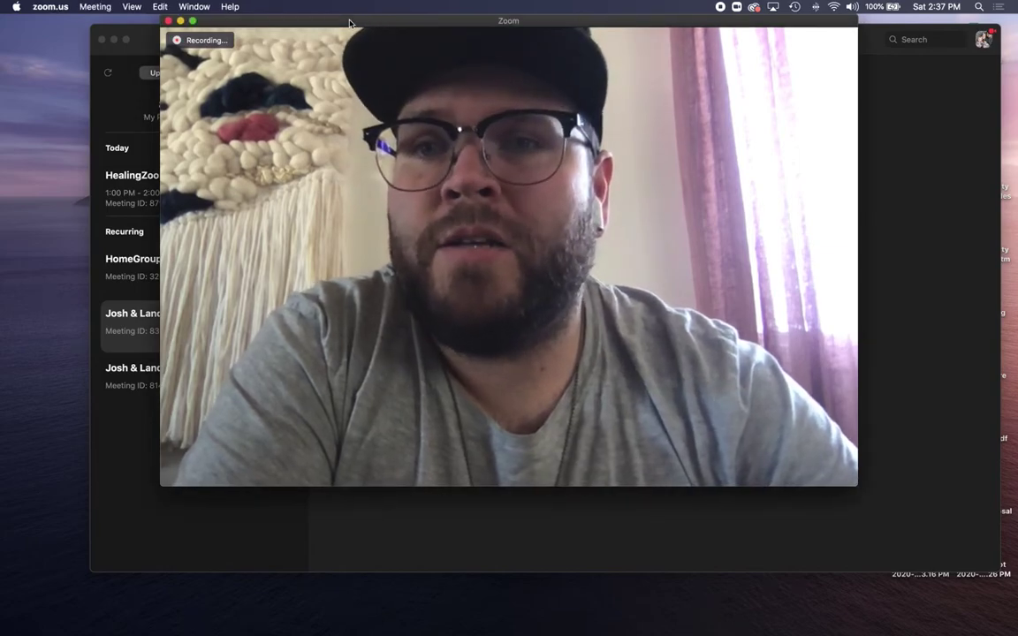
{"action": "double_click", "coordinate": [327, 23]}
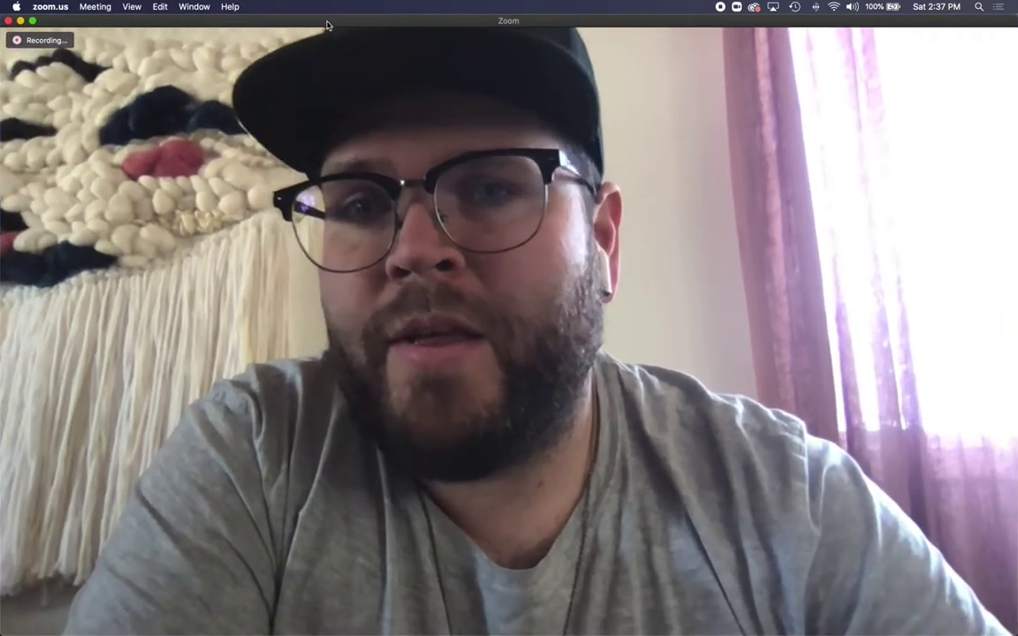
{"action": "mouse_move", "coordinate": [650, 138]}
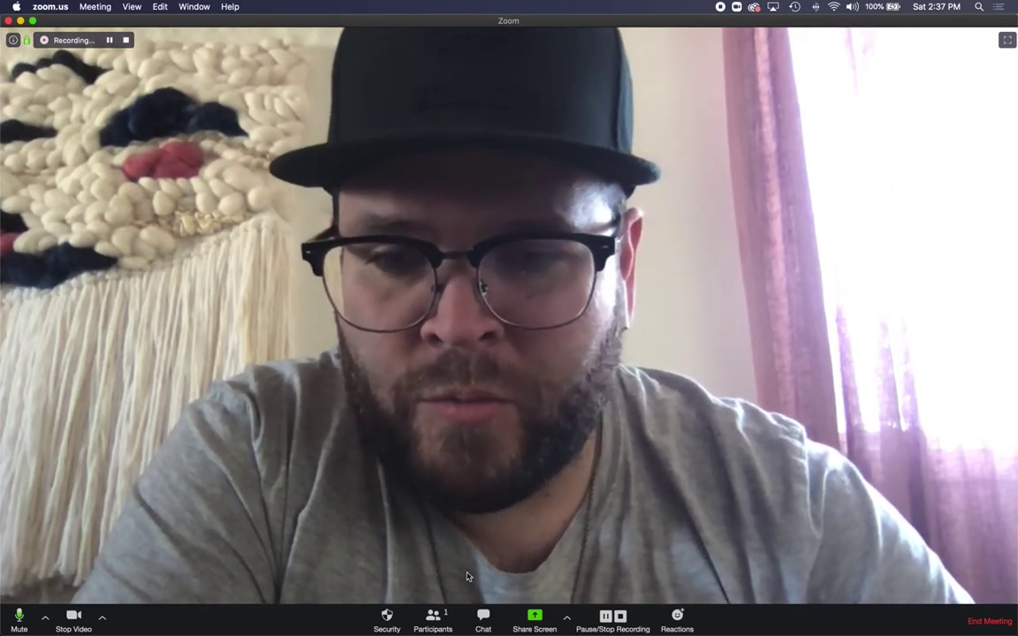
{"action": "left_click", "coordinate": [437, 618]}
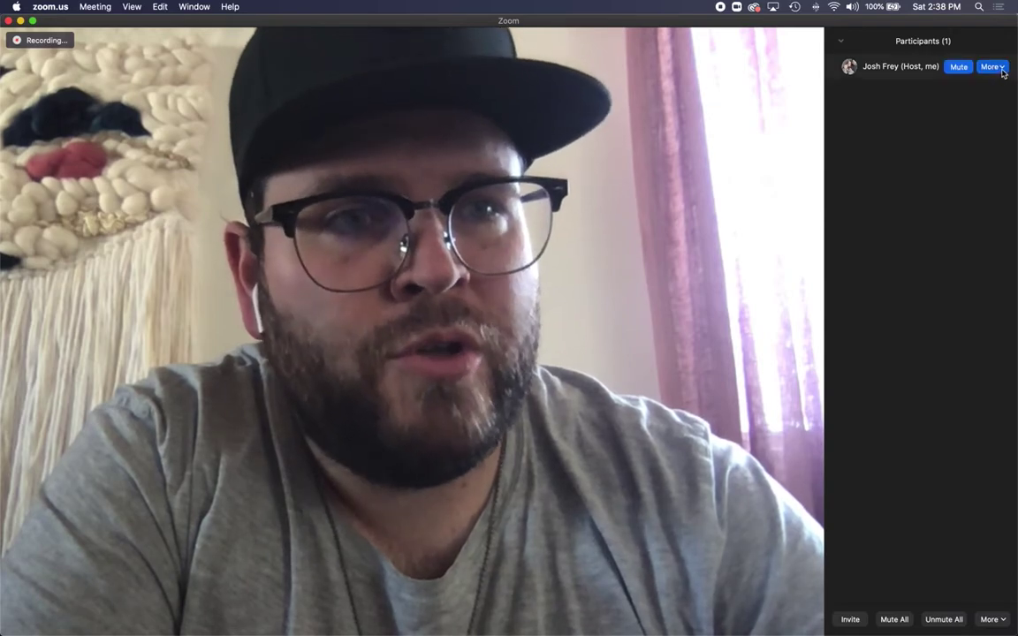
{"action": "mouse_move", "coordinate": [989, 68]}
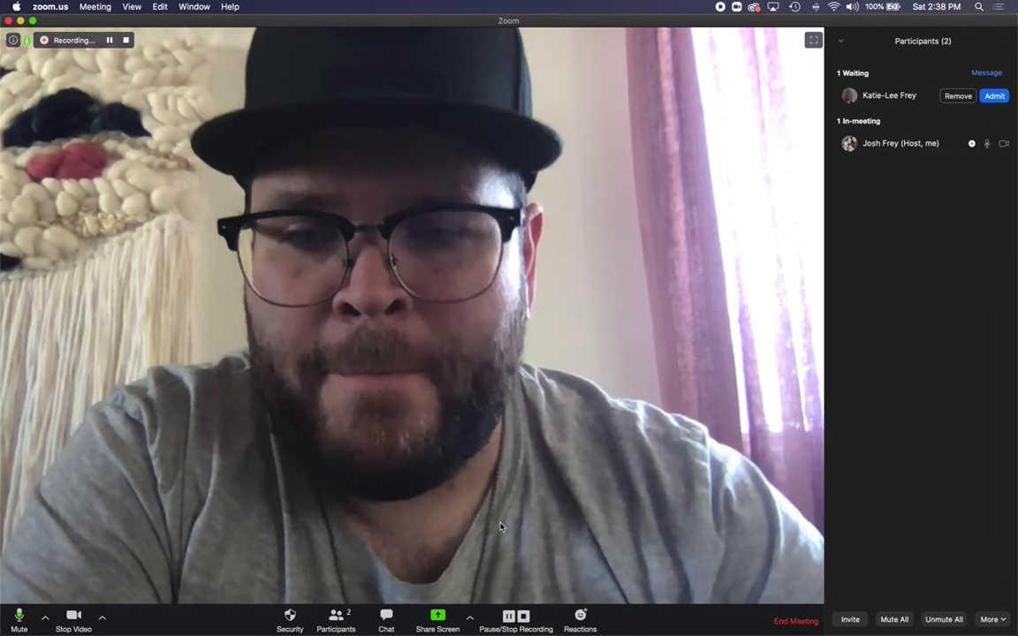
Step: Send the chat message "I'll be with you in 2 minutes!" to everyone in the waiting room
{"action": "left_click", "coordinate": [386, 616]}
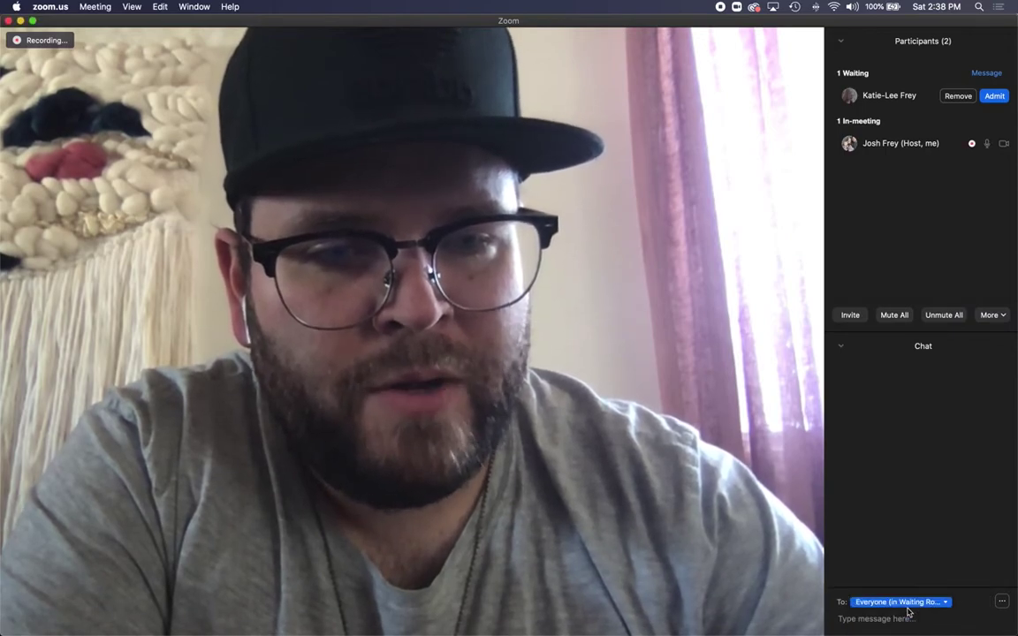
{"action": "left_click", "coordinate": [913, 603]}
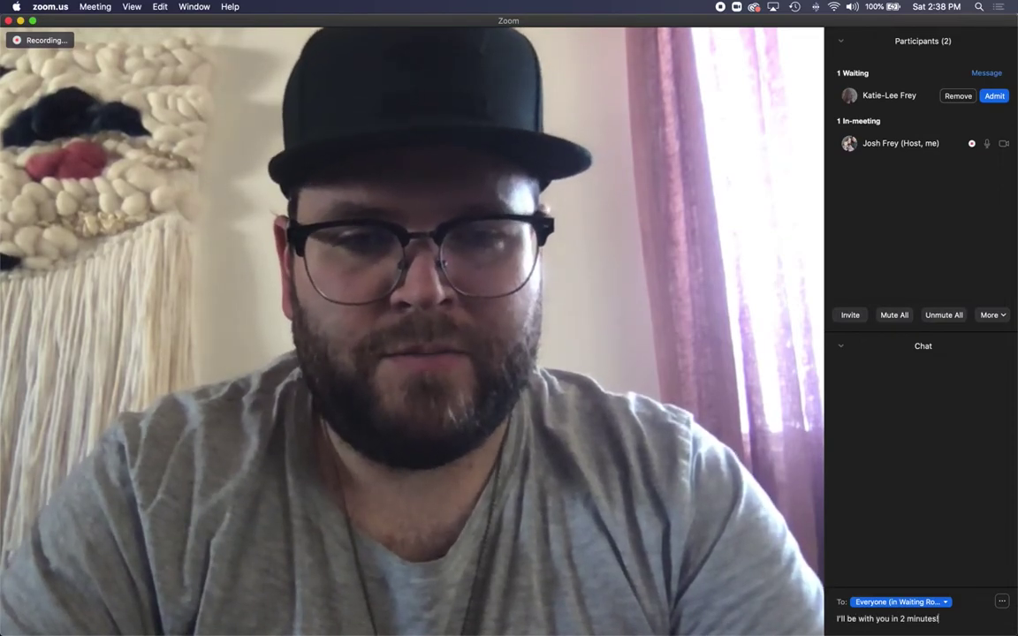
{"action": "key", "text": "super+v"}
{"action": "key", "text": "Return"}
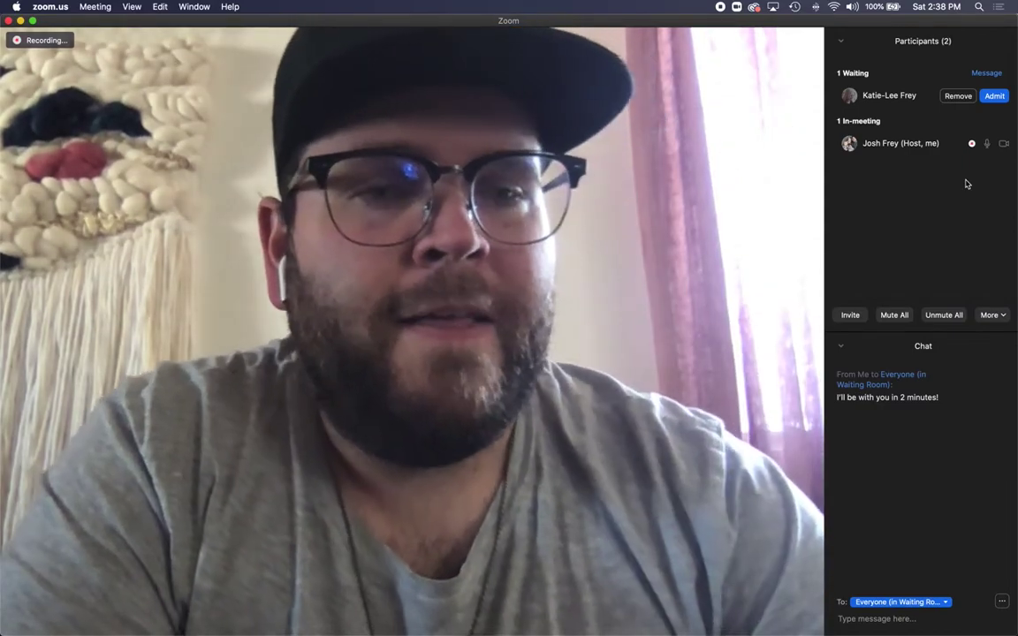
Step: Admit the waiting participant into the meeting and lower the computer's sound volume
{"action": "mouse_move", "coordinate": [541, 238]}
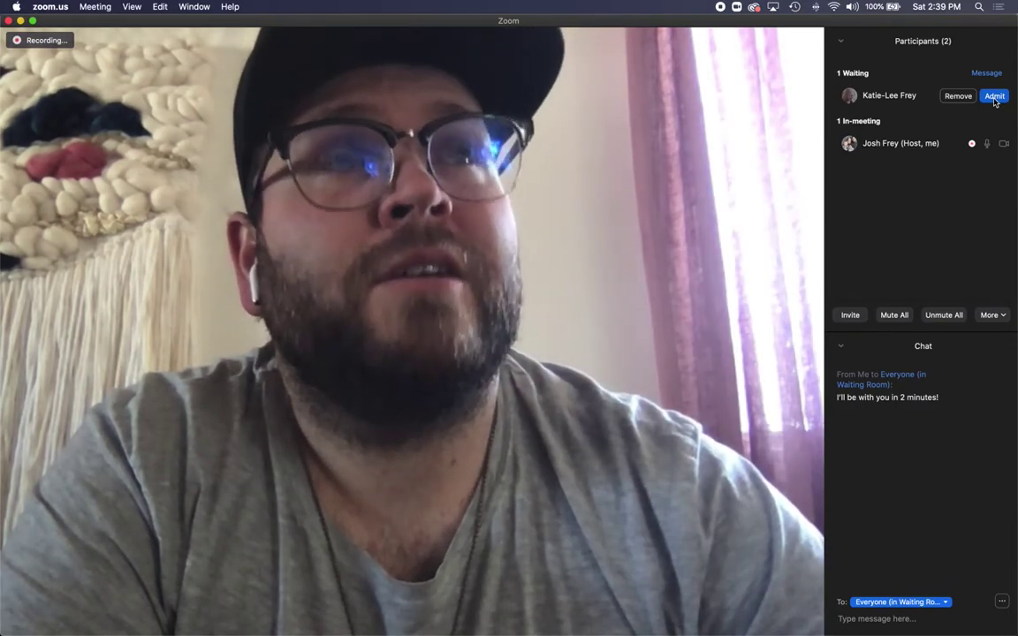
{"action": "left_click", "coordinate": [994, 97]}
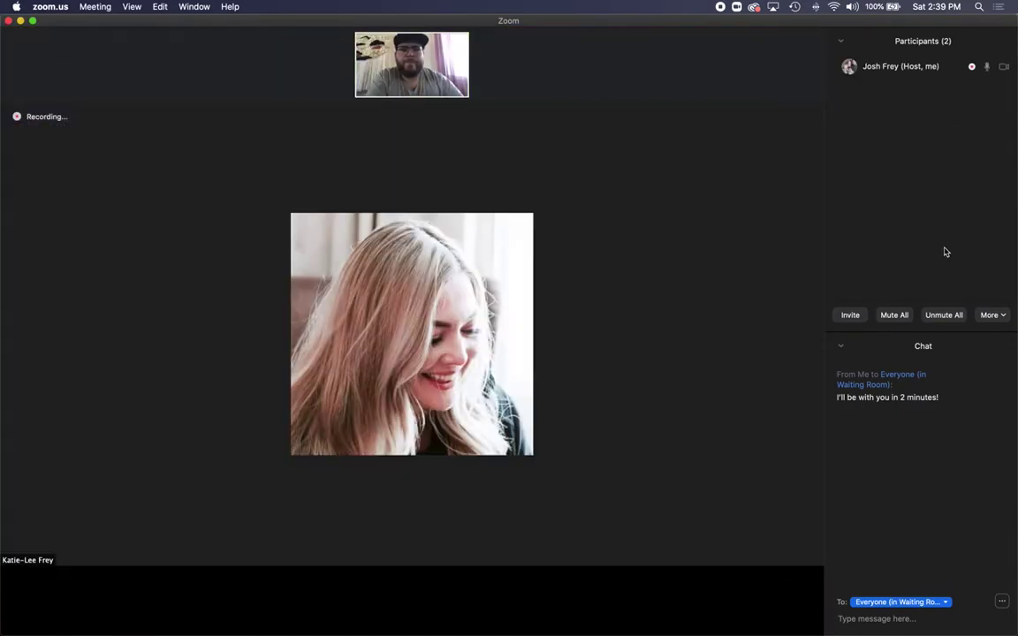
{"action": "mouse_move", "coordinate": [333, 415]}
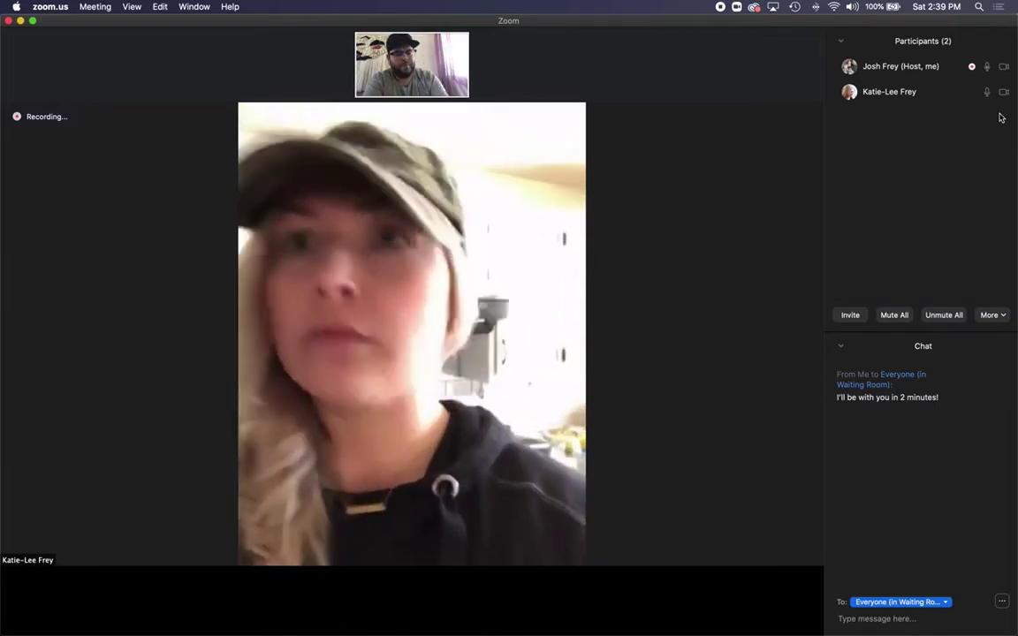
{"action": "key", "text": "XF86AudioLowerVolume"}
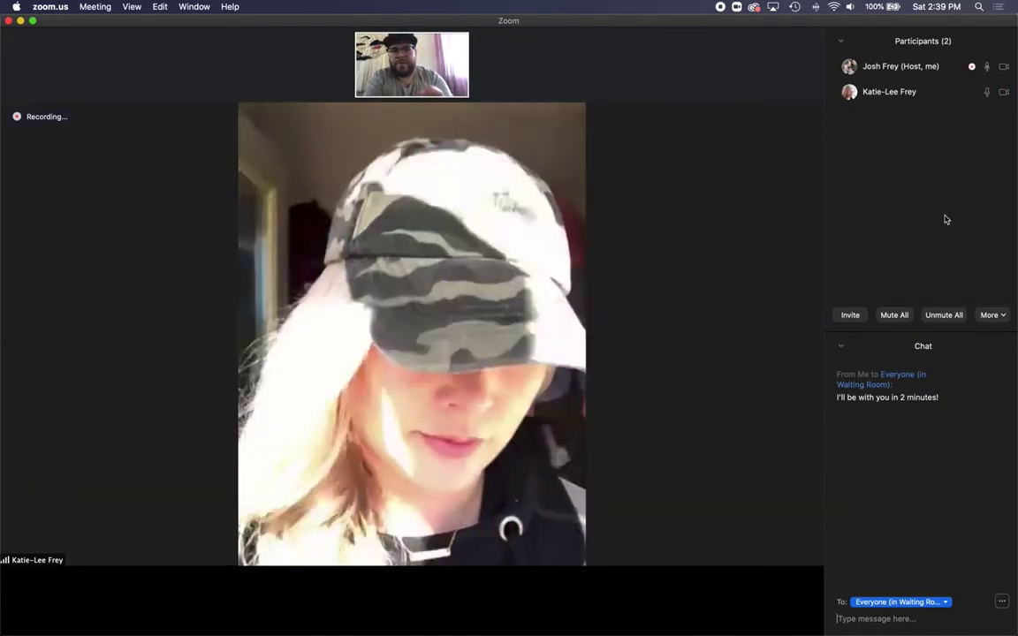
Step: Toggle the meeting layout between gallery view and speaker view, ending in gallery view
{"action": "mouse_move", "coordinate": [510, 196]}
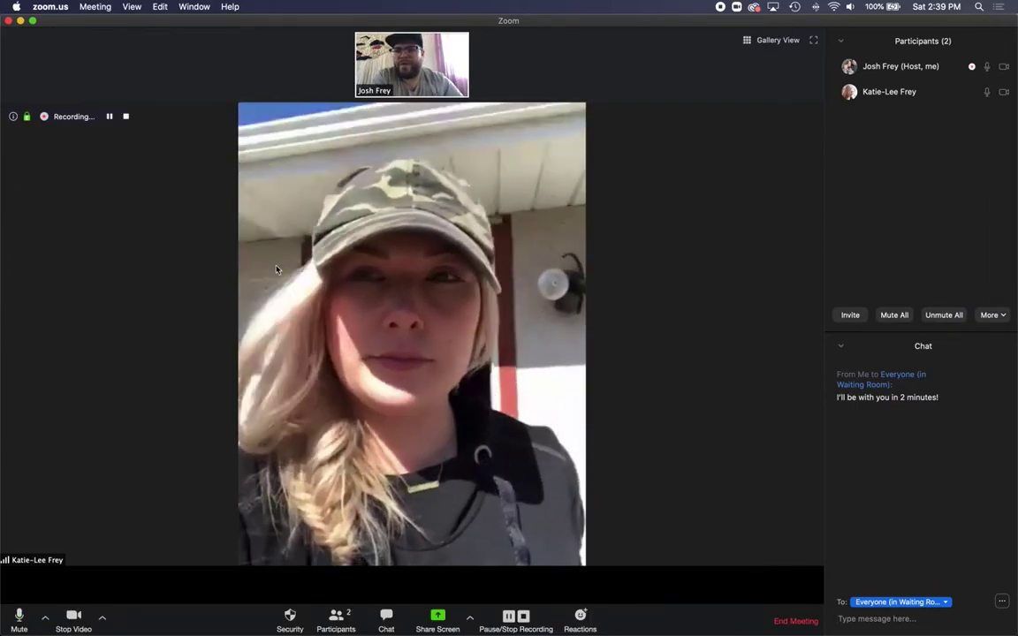
{"action": "mouse_move", "coordinate": [957, 92]}
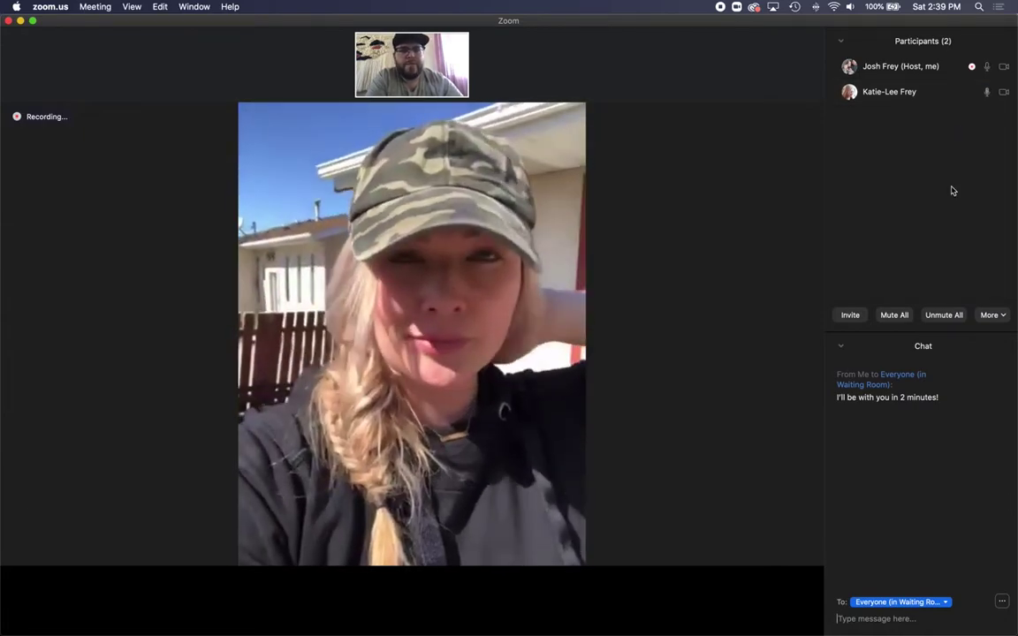
{"action": "mouse_move", "coordinate": [620, 391]}
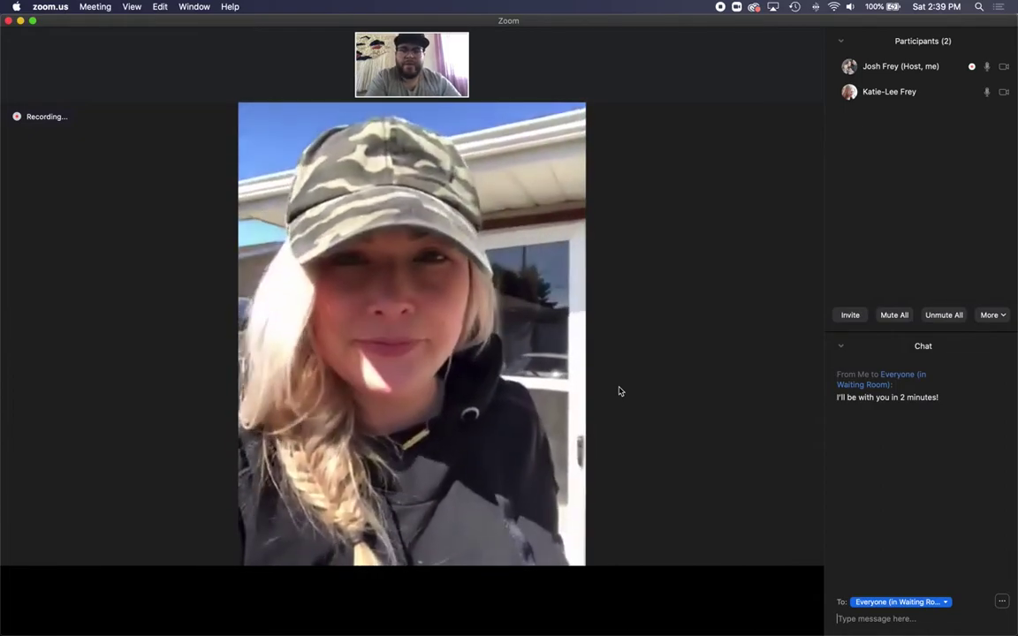
{"action": "mouse_move", "coordinate": [814, 247]}
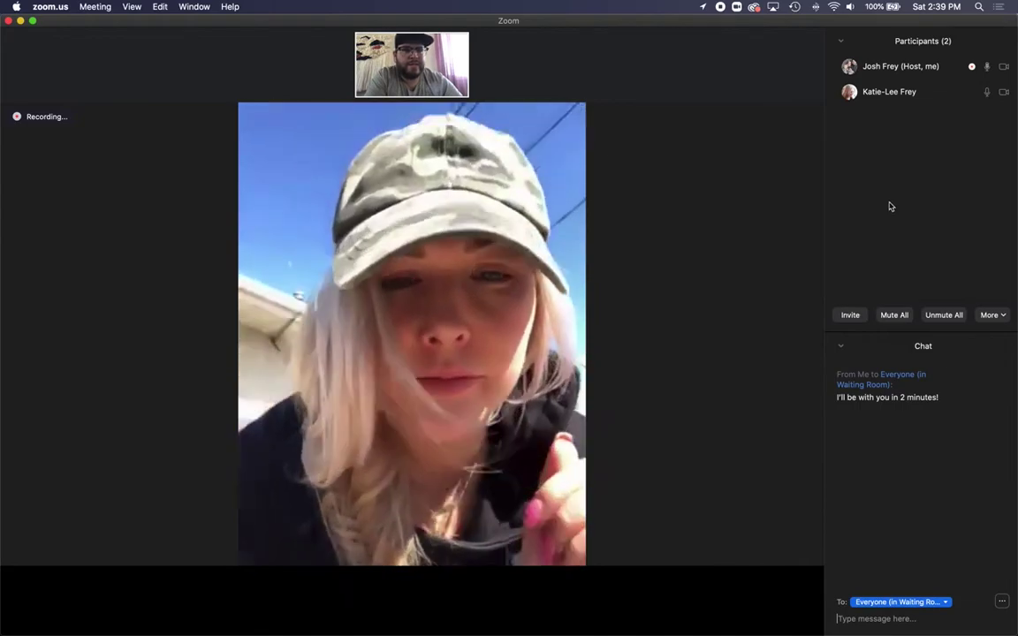
{"action": "mouse_move", "coordinate": [760, 240]}
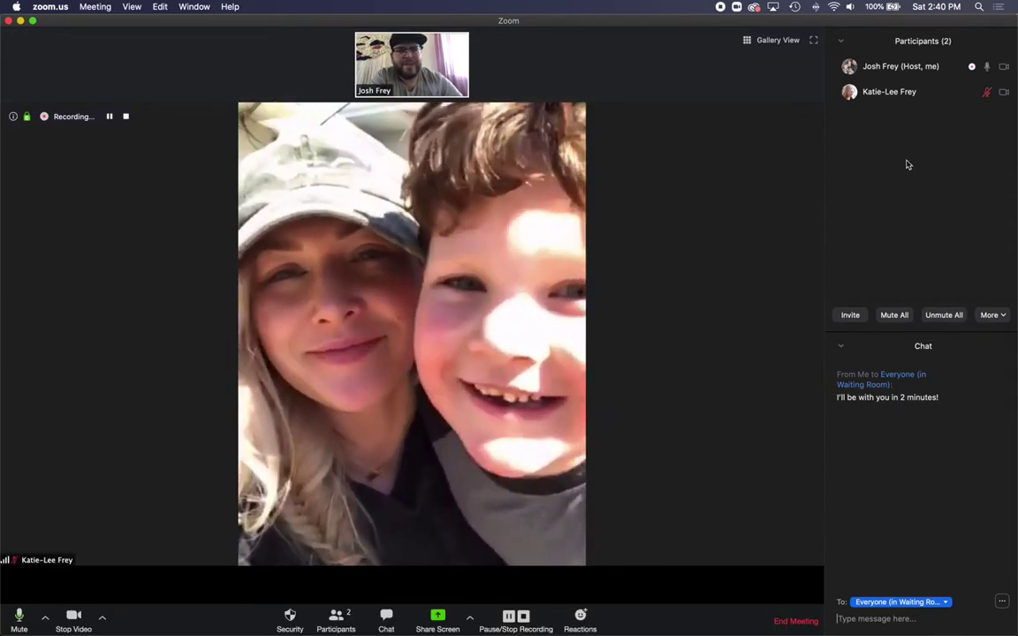
{"action": "mouse_move", "coordinate": [880, 95]}
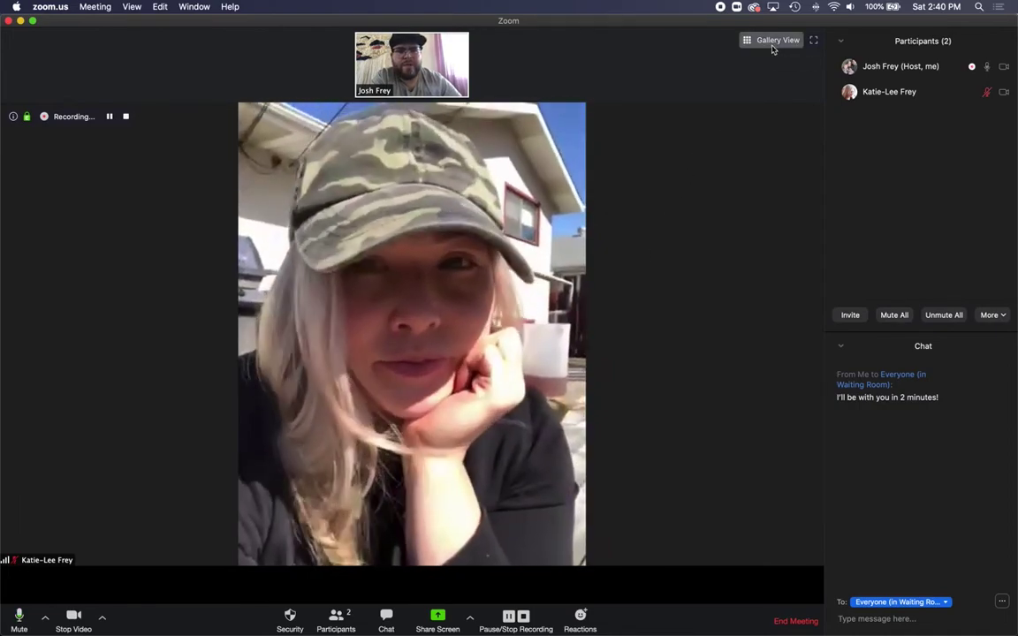
{"action": "left_click", "coordinate": [774, 42]}
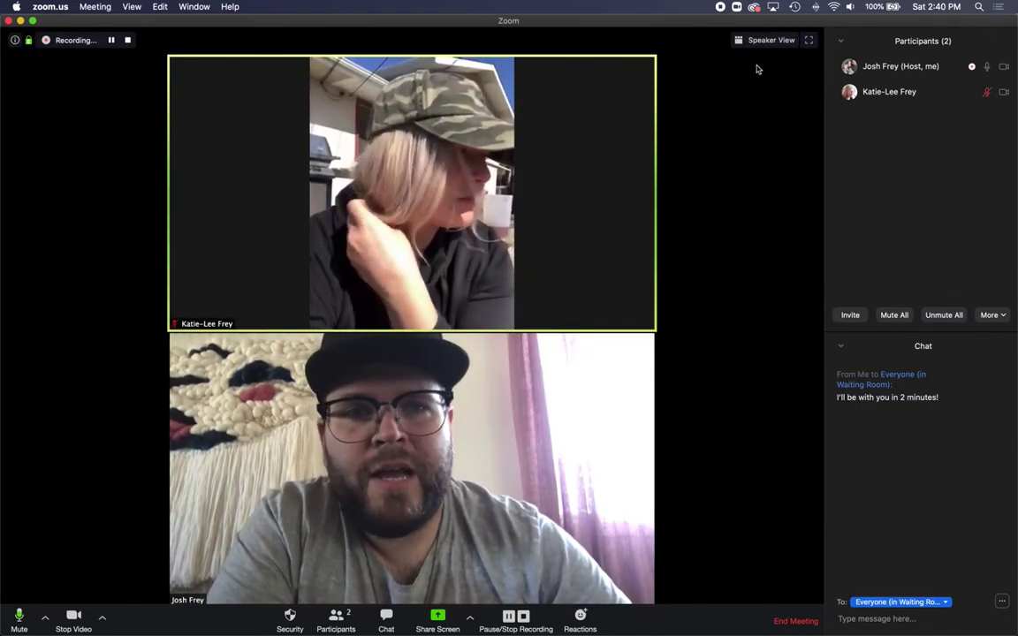
{"action": "left_click", "coordinate": [767, 41]}
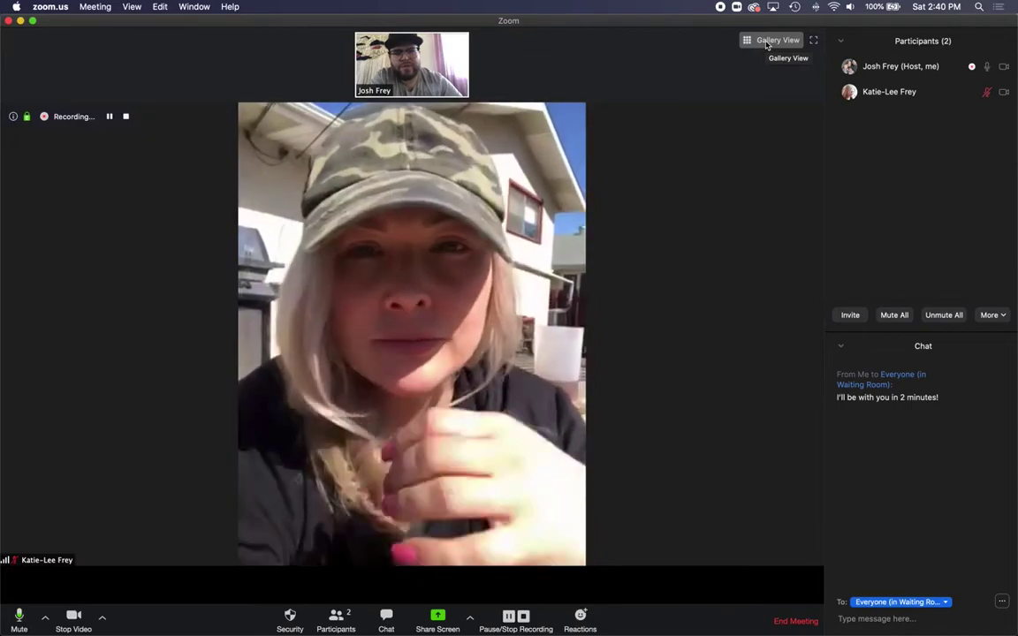
{"action": "left_click", "coordinate": [767, 43]}
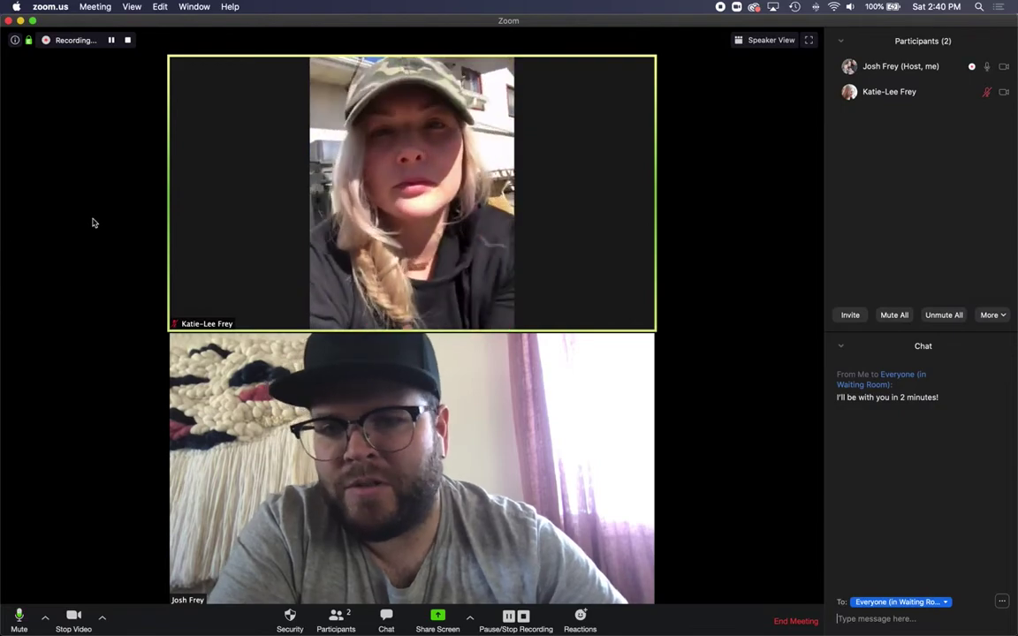
Step: Remove the muted guest from the meeting through the options on their video tile and confirm the removal
{"action": "mouse_move", "coordinate": [615, 70]}
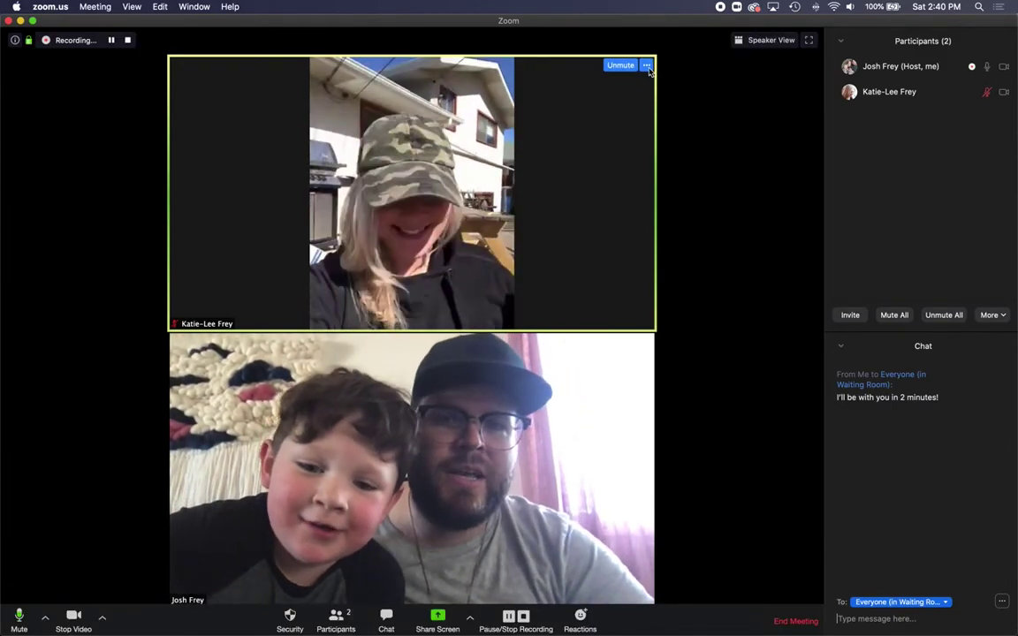
{"action": "left_click", "coordinate": [647, 67]}
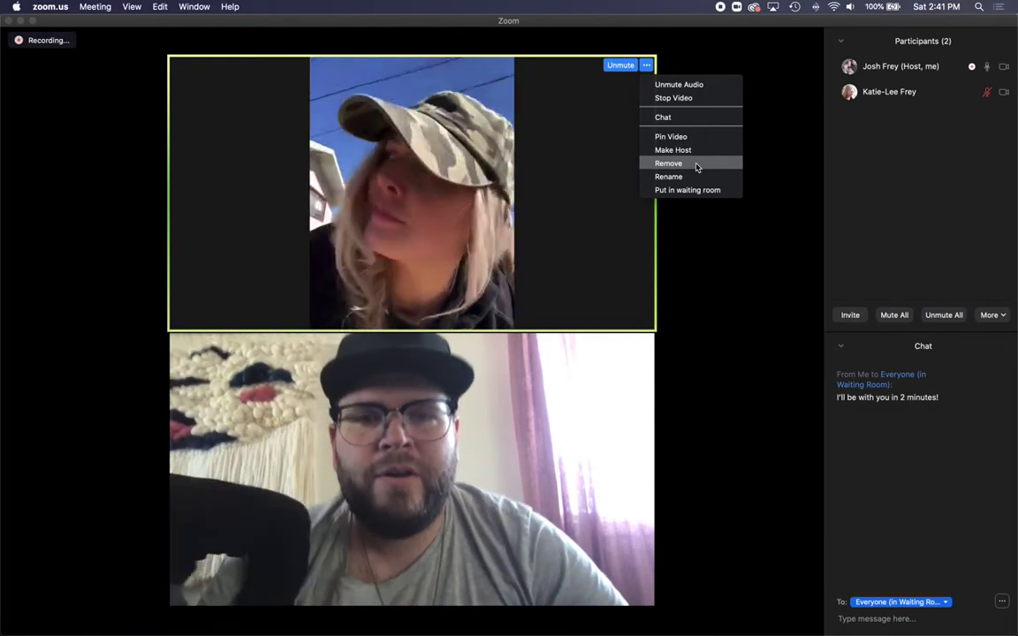
{"action": "left_click", "coordinate": [697, 167]}
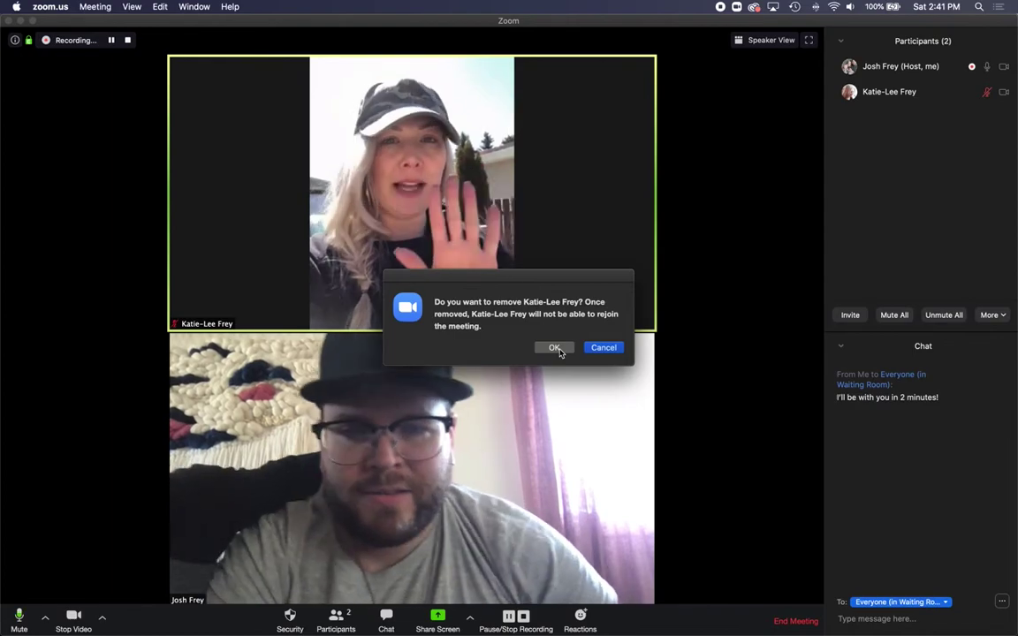
{"action": "left_click", "coordinate": [554, 348]}
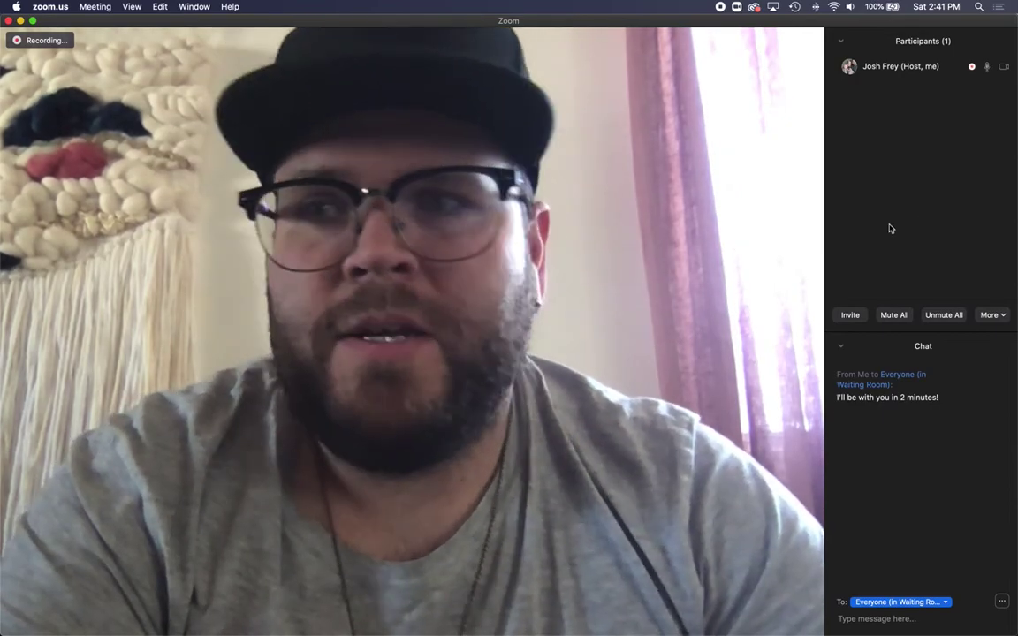
Step: End the meeting for all participants and move the recording conversion window aside
{"action": "mouse_move", "coordinate": [497, 283]}
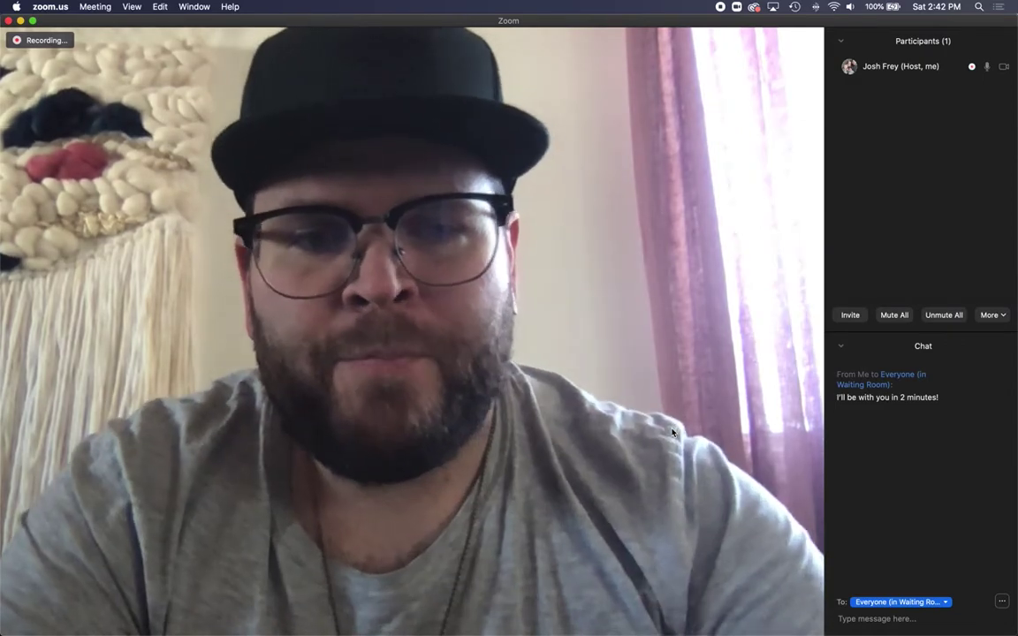
{"action": "mouse_move", "coordinate": [715, 377]}
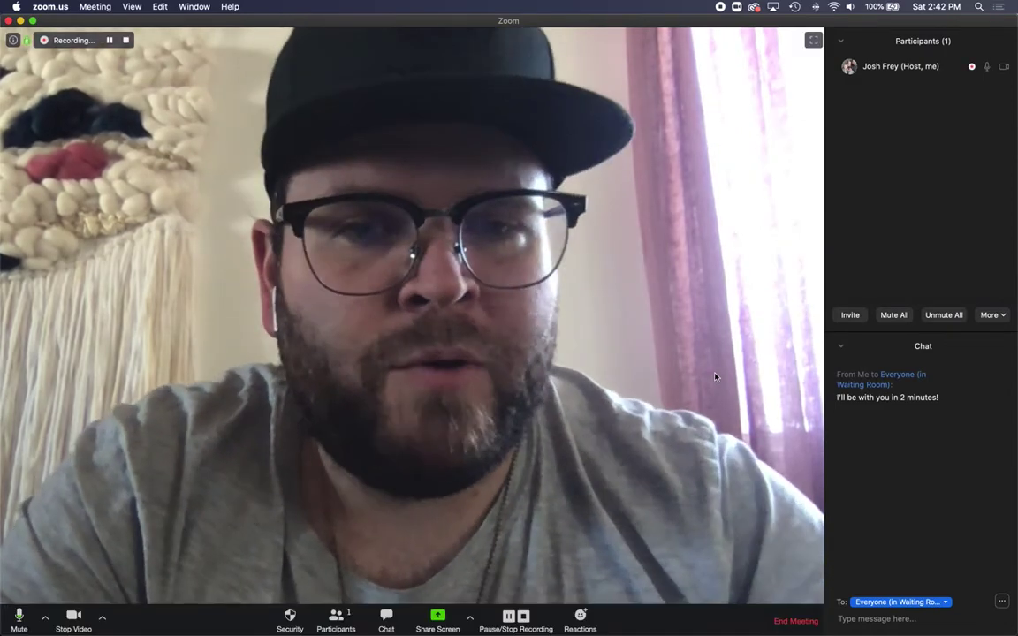
{"action": "left_click", "coordinate": [797, 622]}
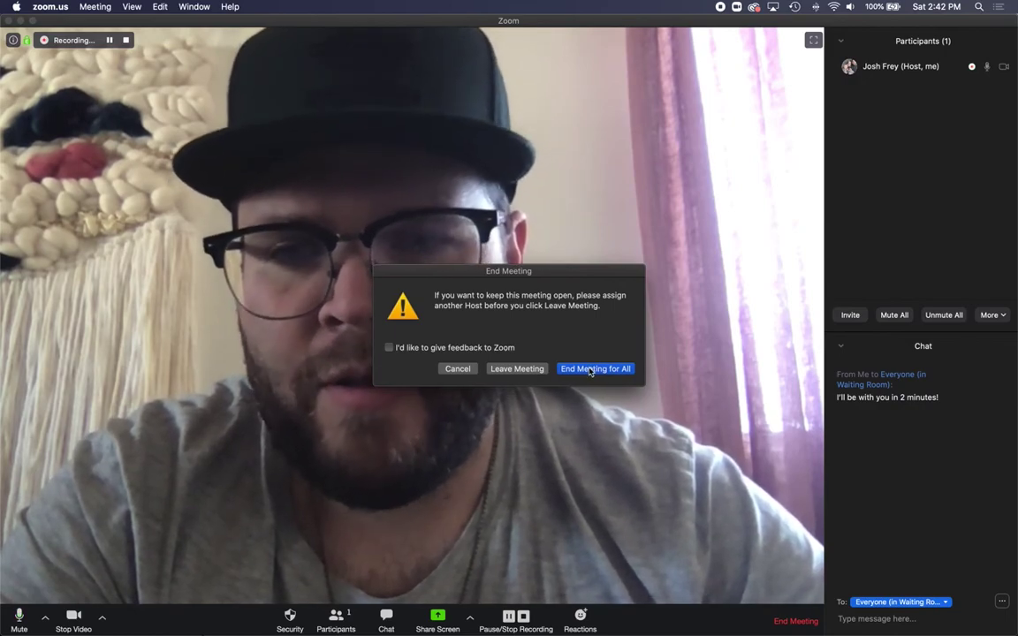
{"action": "left_click", "coordinate": [590, 369]}
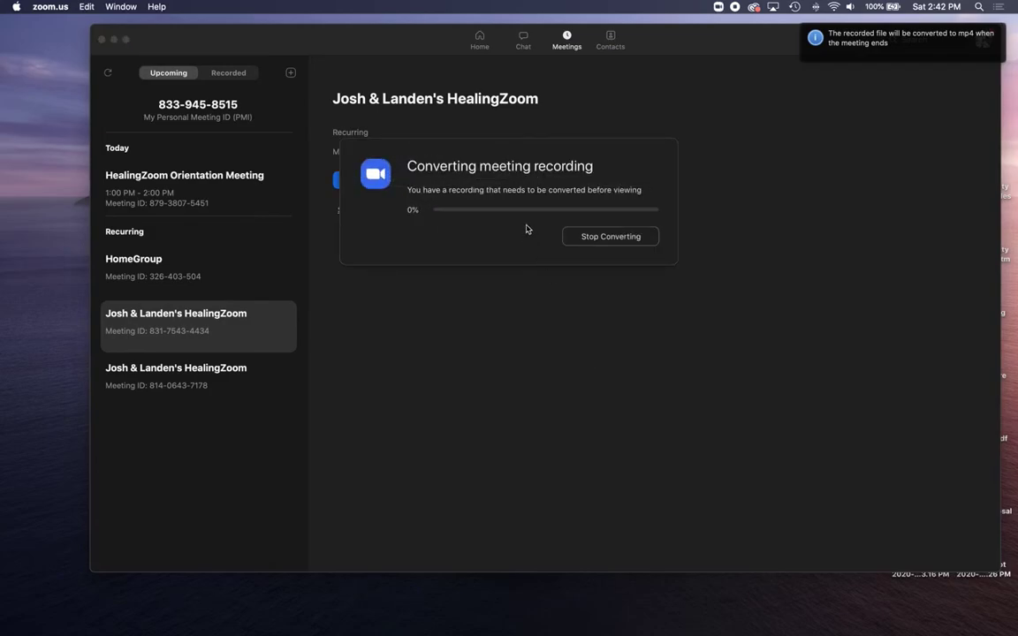
{"action": "left_click_drag", "start_coordinate": [497, 154], "coordinate": [536, 151]}
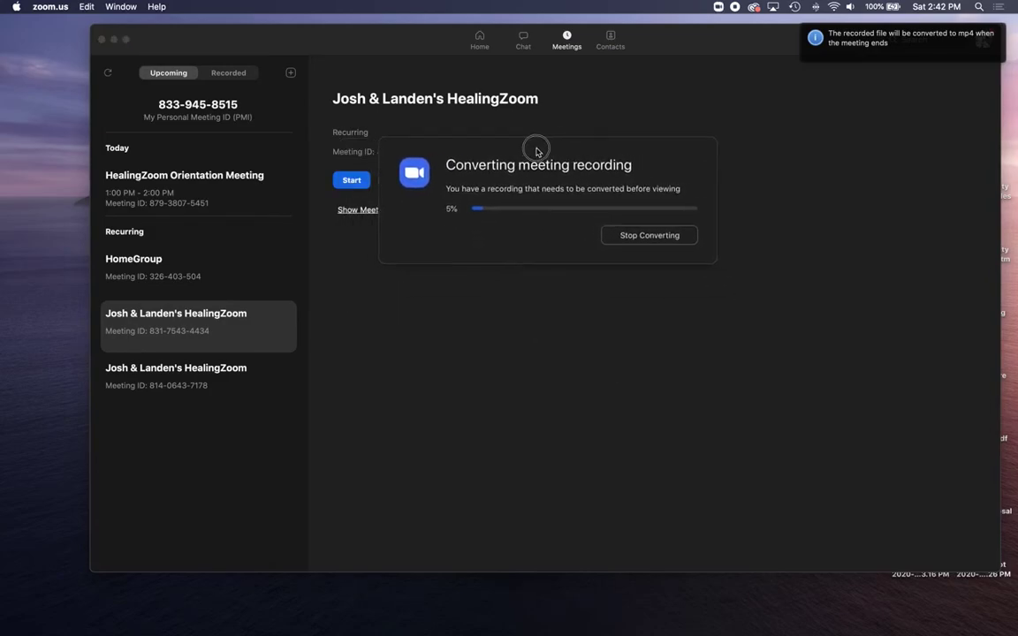